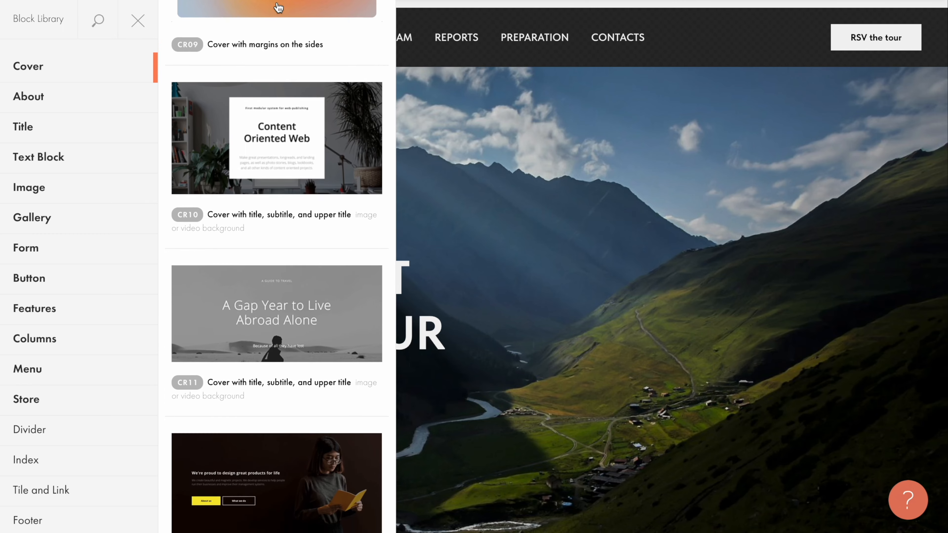
- Insert the CR01 cover with title, subtitle, and upper title directly below the navigation menu block
scroll(277, 8, "down", 8)
scroll(278, 8, "down", 11)
scroll(278, 7, "down", 8)
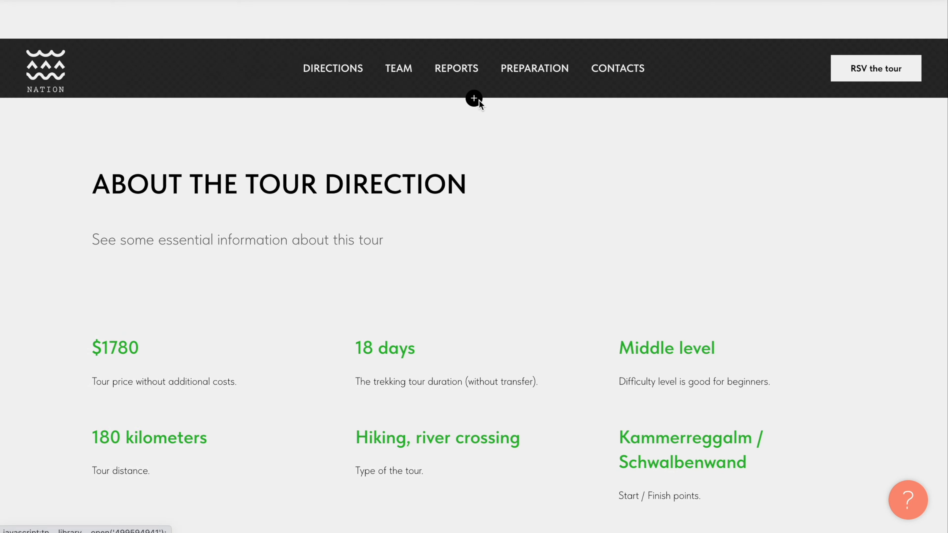
left_click(473, 98)
left_click(275, 94)
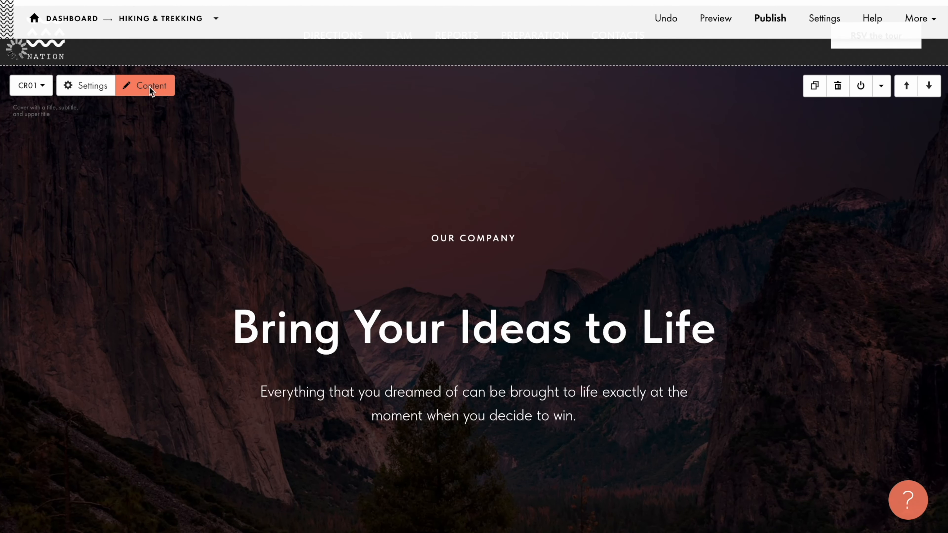
- Clear the new cover's upper note, title and description, delete its default background image, and save the content
left_click(149, 87)
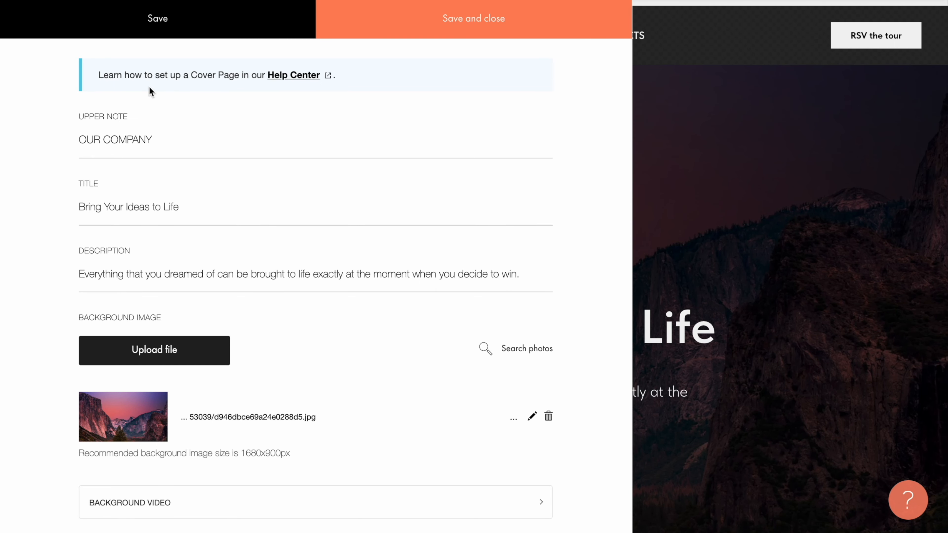
left_click(174, 133)
key("ctrl+a")
key("BackSpace")
left_click(208, 206)
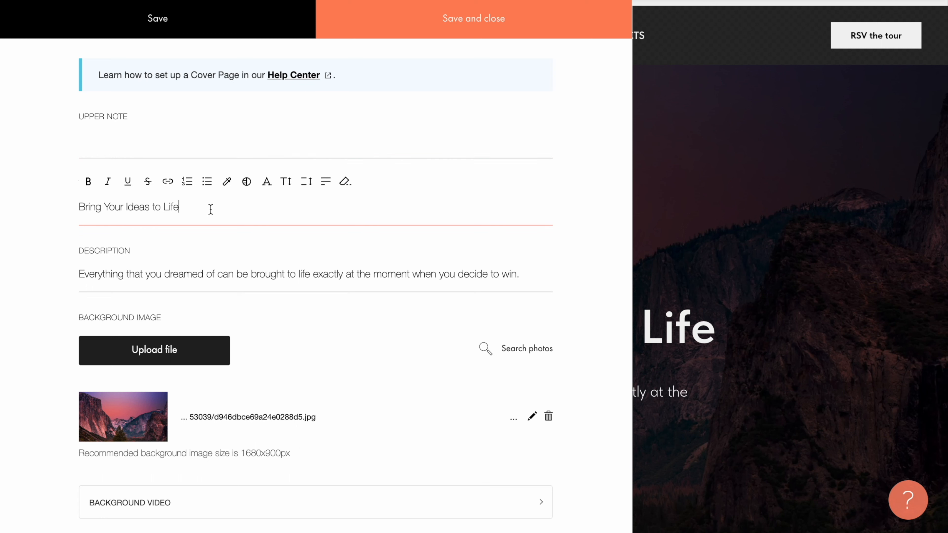
key("ctrl+a")
key("BackSpace")
left_click(270, 273)
key("ctrl+a")
key("BackSpace")
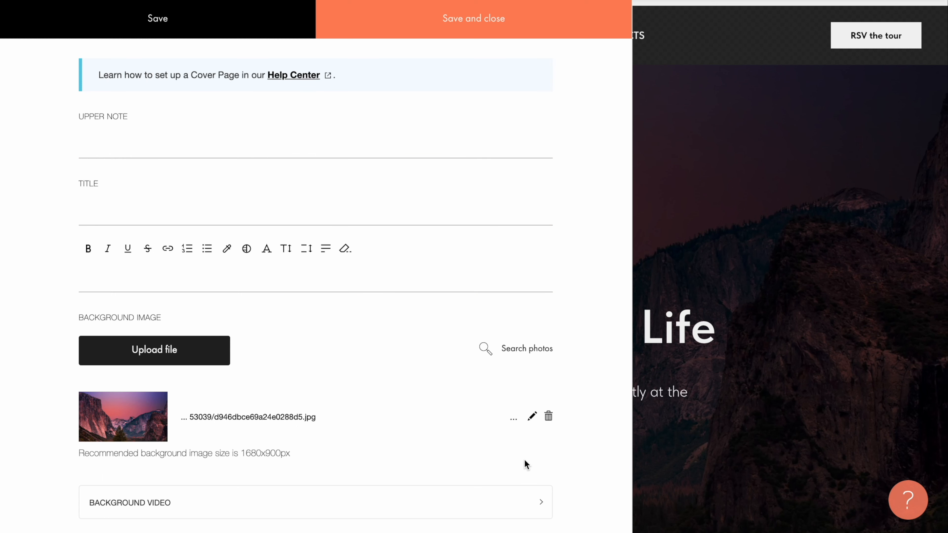
left_click(548, 421)
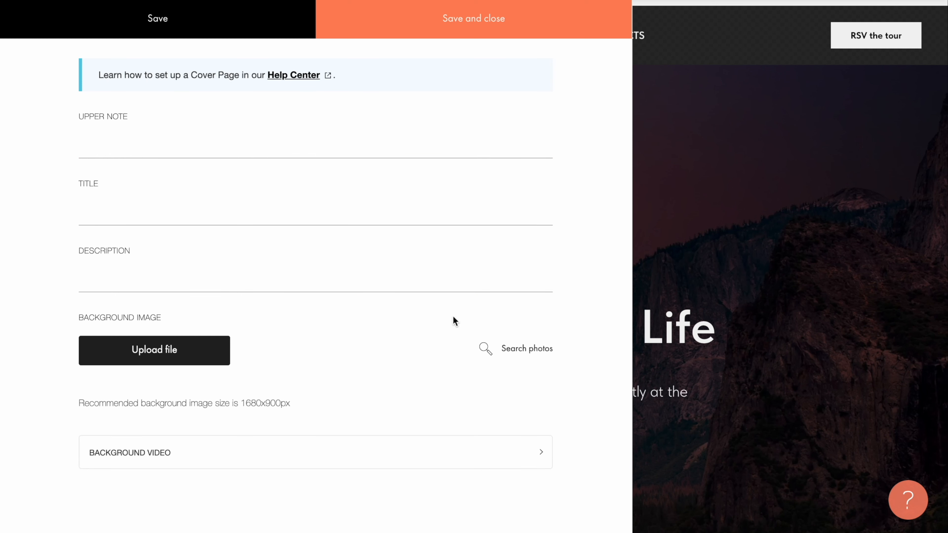
left_click(161, 22)
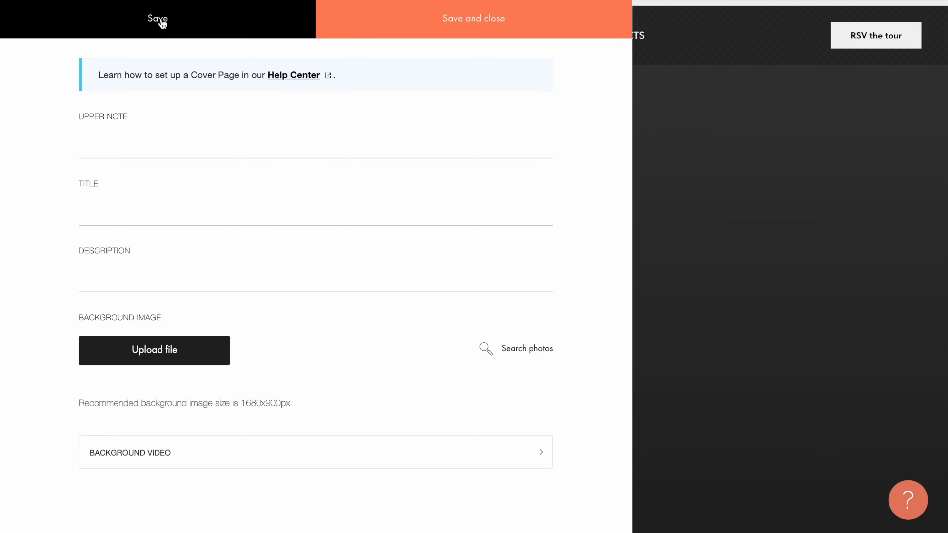
left_click(159, 206)
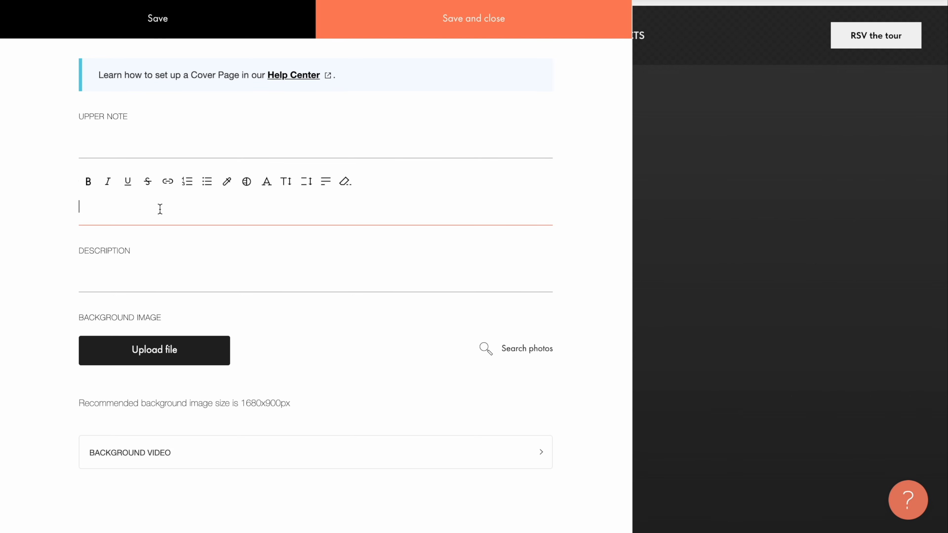
left_click(154, 273)
left_click(124, 133)
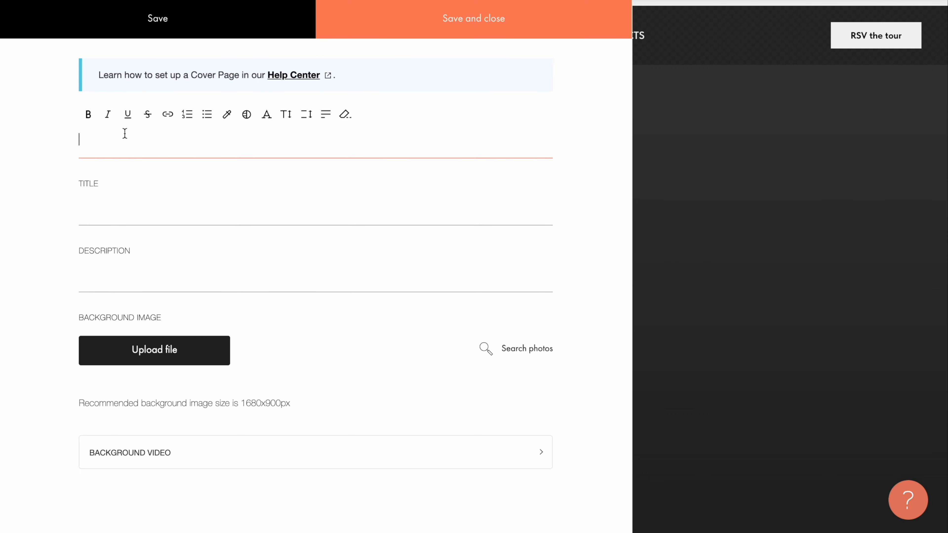
- Fill in the cover with title "Challenging Hiking In Austria", description "Summer Tour: Aug. 23, 2023 - Sept. 10, 2023" and upper note "Go Travel", and save
left_click(125, 212)
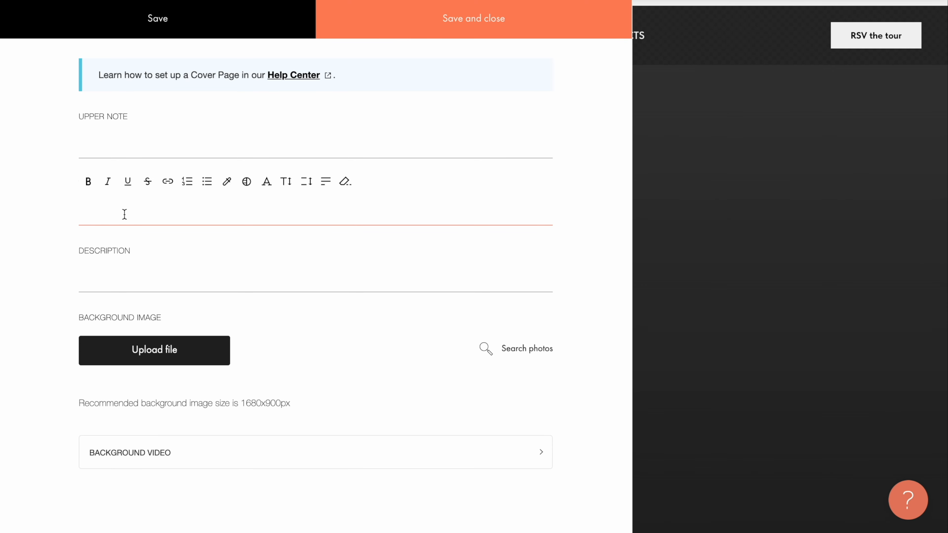
type("Challenging Hiking In Austria")
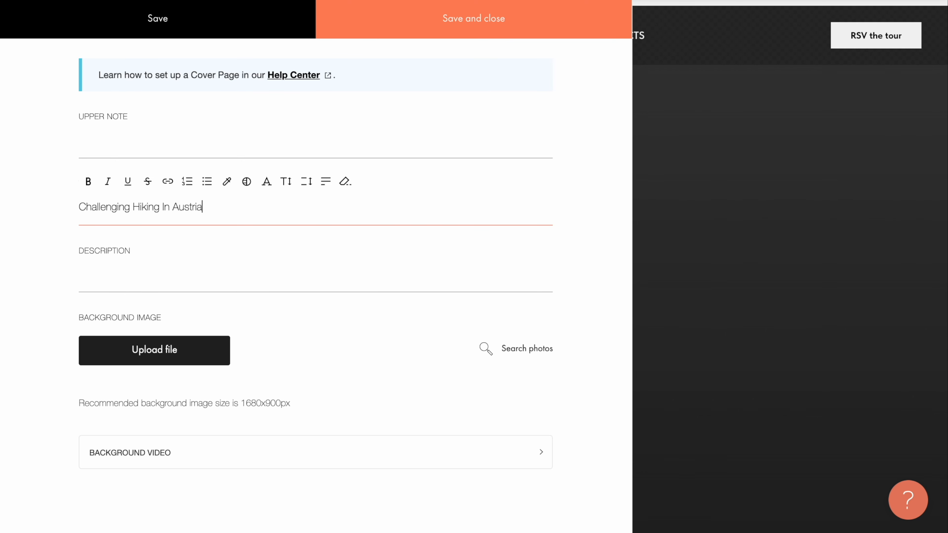
left_click(113, 272)
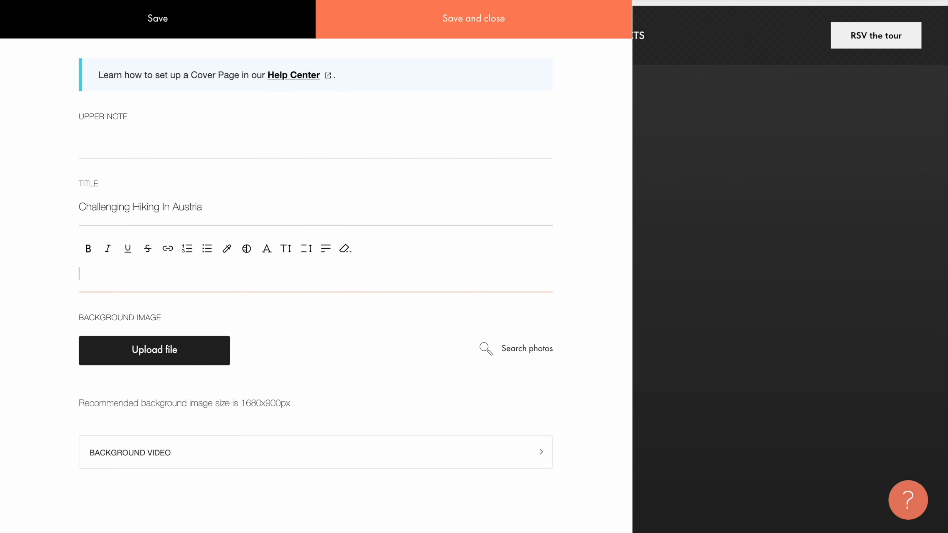
type("Summer Tour: Aug. 23, 2023 - Sept. 10, 2023")
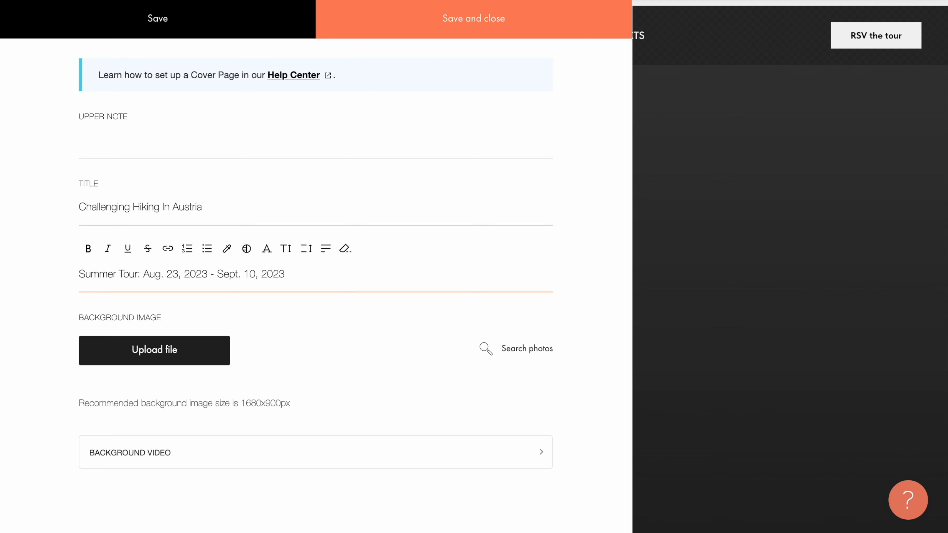
left_click(237, 144)
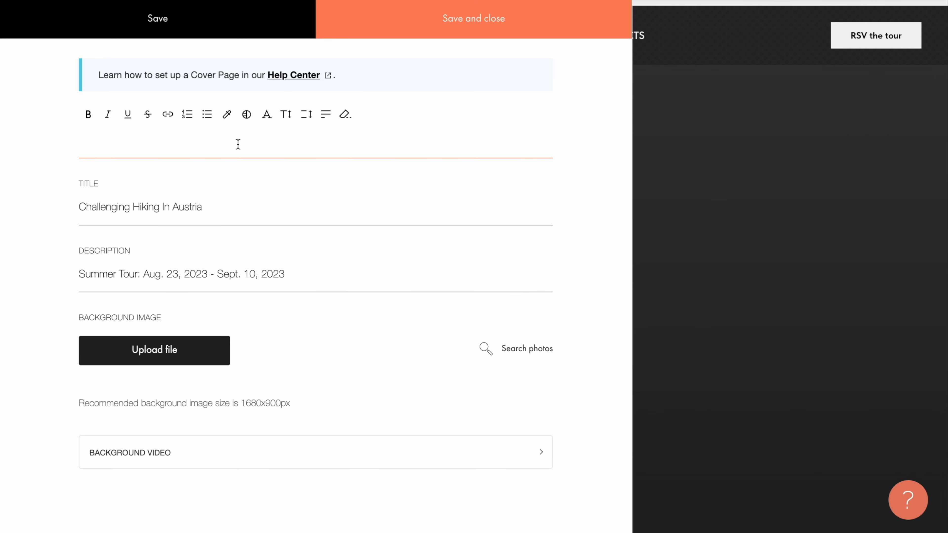
type("Go Travel")
left_click(455, 21)
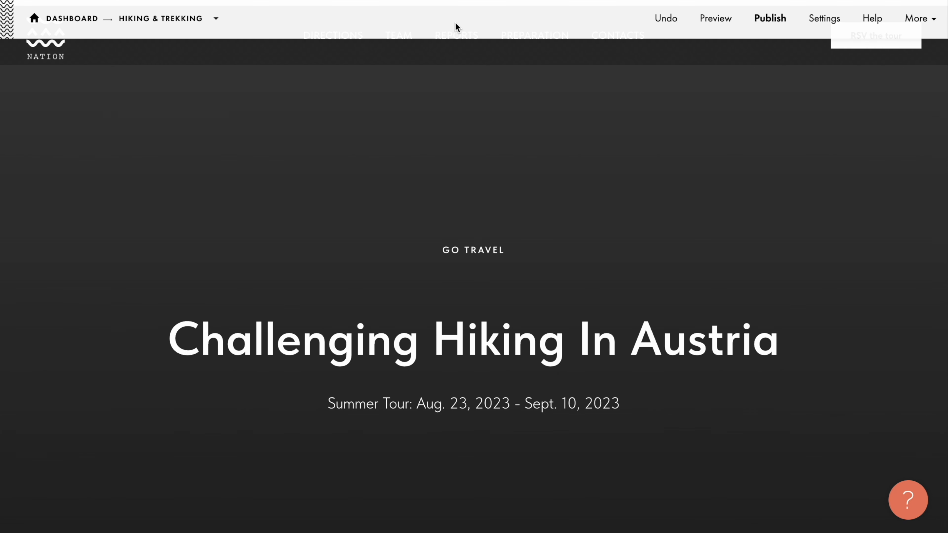
- Change the cover's tour dates to Aug. 29, 2023 - Sept. 11, 2023 directly on the page, and undo the last change
left_click(466, 396)
key("BackSpace")
type("9")
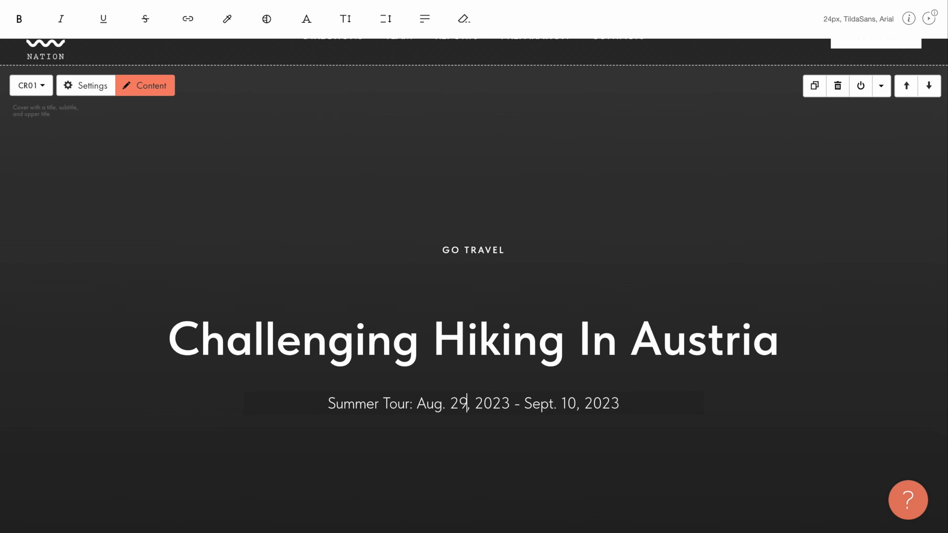
left_click(575, 405)
key("BackSpace")
type("1")
left_click(604, 464)
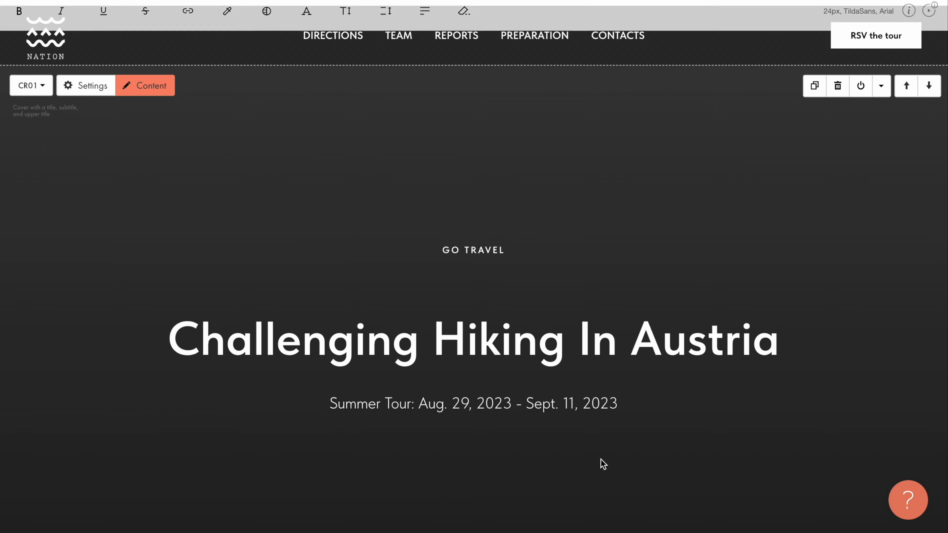
left_click(670, 17)
- Upload background.png as the cover's background image and save the content
left_click(151, 86)
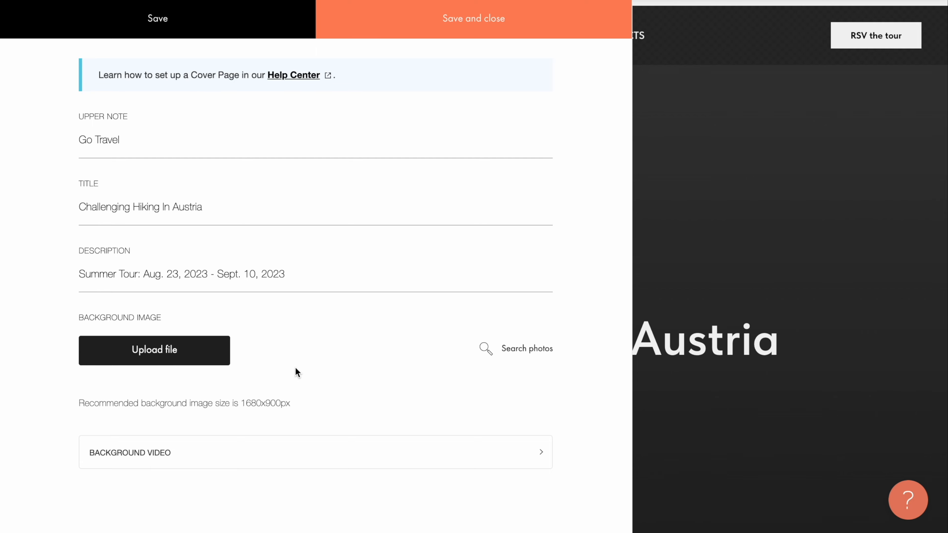
left_click(152, 359)
left_click(473, 270)
left_click(402, 192)
left_click(672, 371)
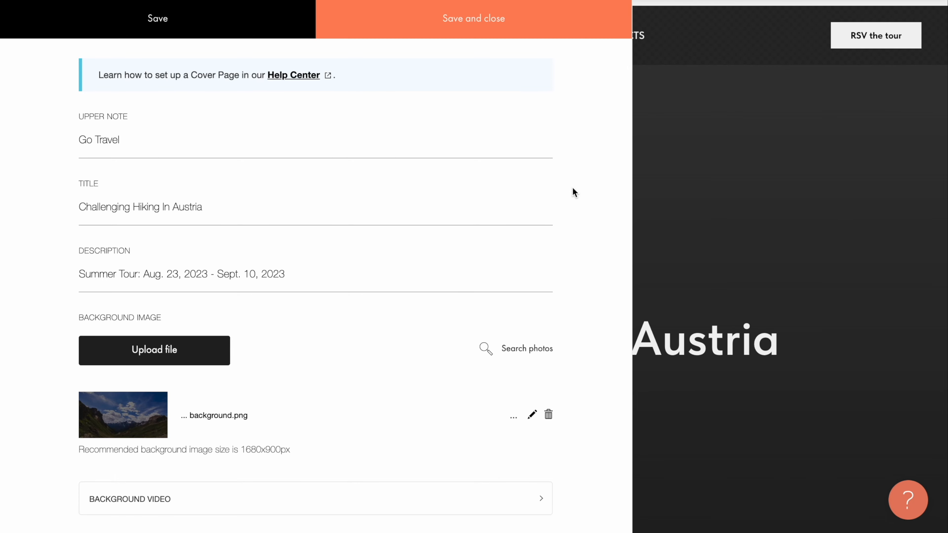
left_click(475, 25)
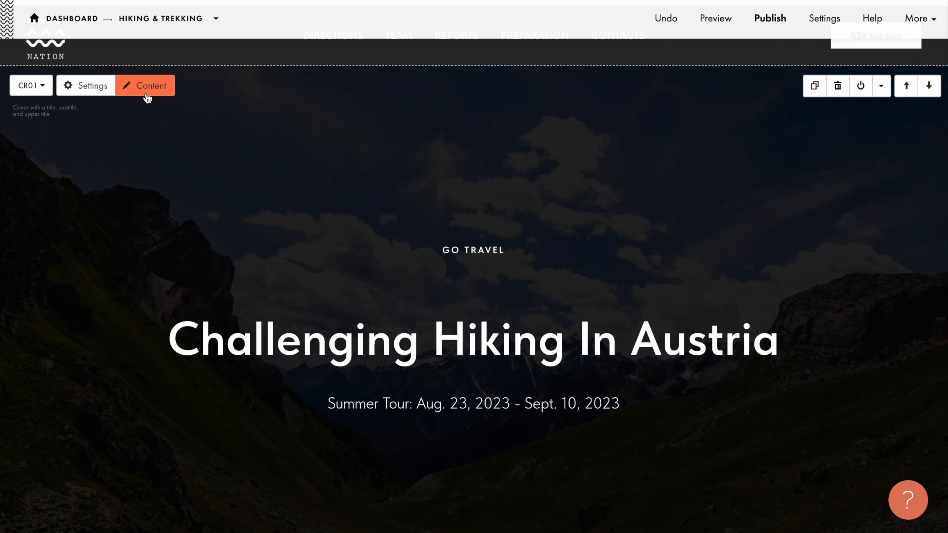
- Examine the cover's background video options for YouTube, MP4 and WebM sources, and close the content settings
left_click(146, 89)
left_click(538, 499)
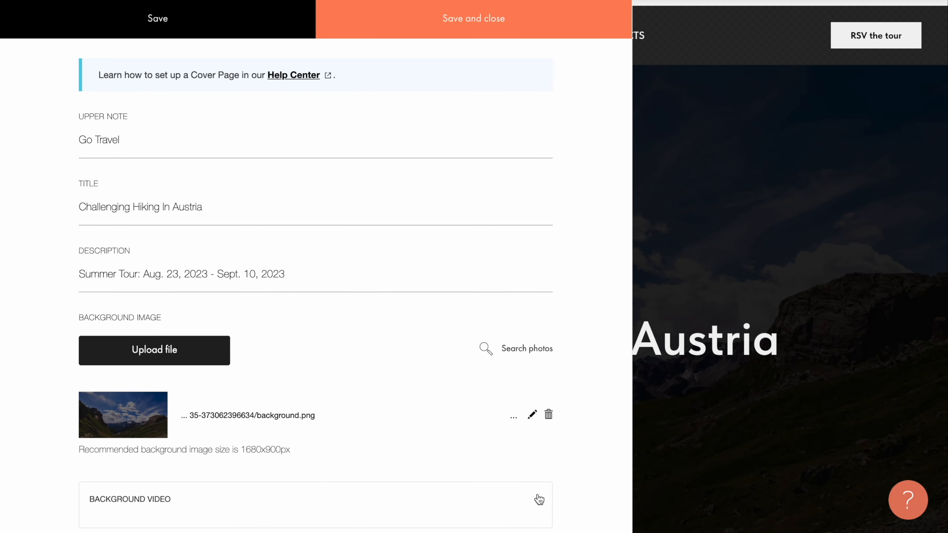
scroll(539, 499, "down", 2)
scroll(538, 500, "down", 5)
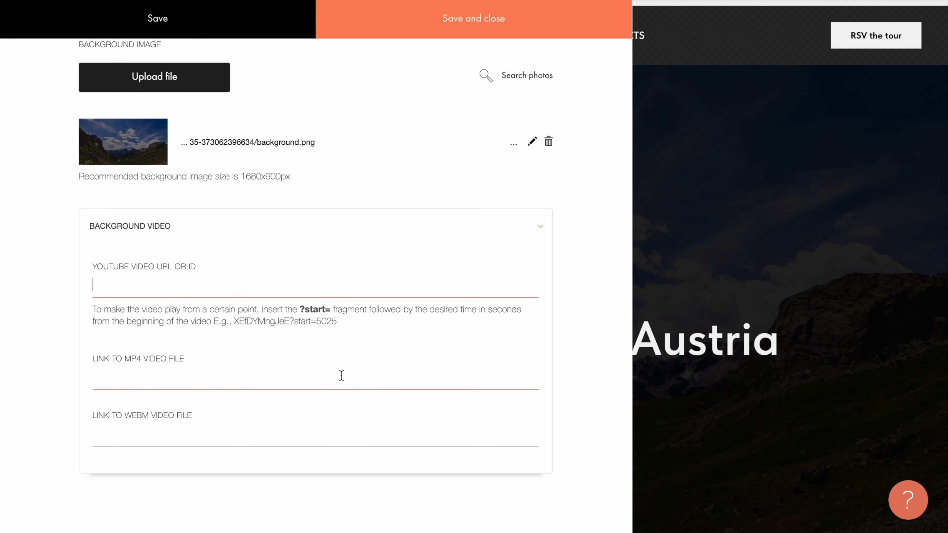
left_click(331, 424)
left_click(539, 226)
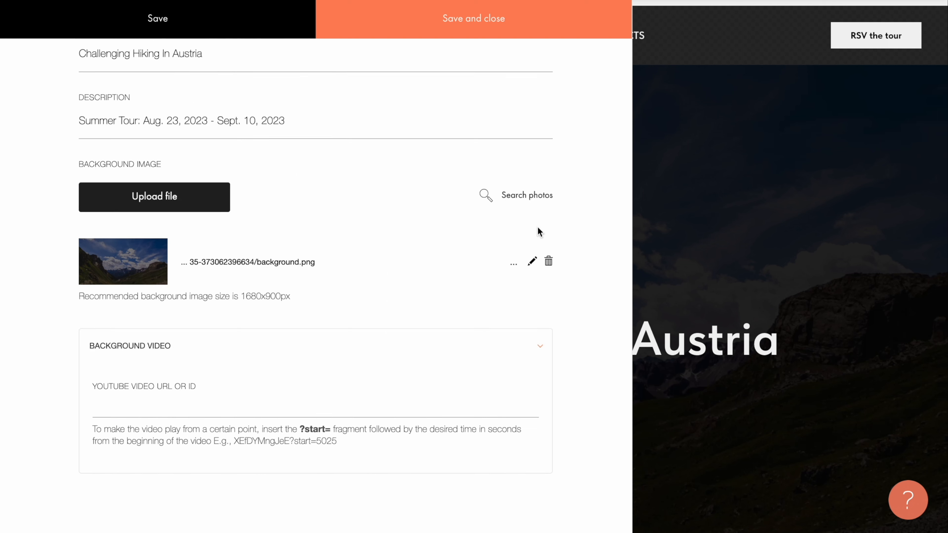
left_click(473, 26)
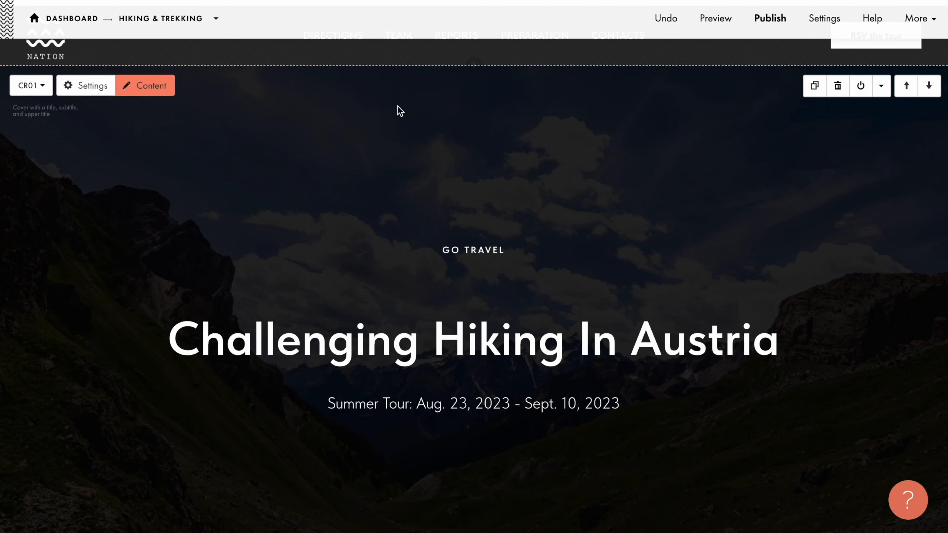
- Set the cover's horizontal alignment to Left and save the block settings
left_click(86, 87)
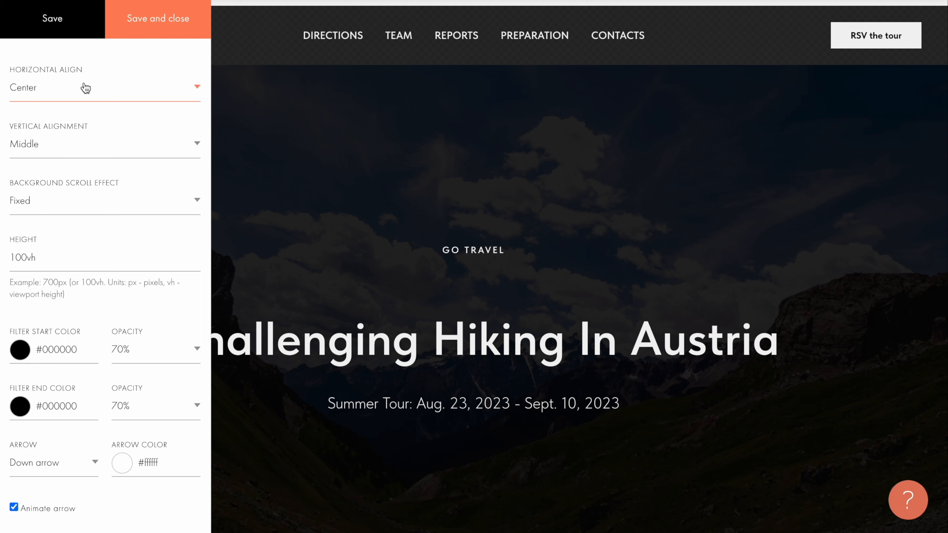
left_click(86, 88)
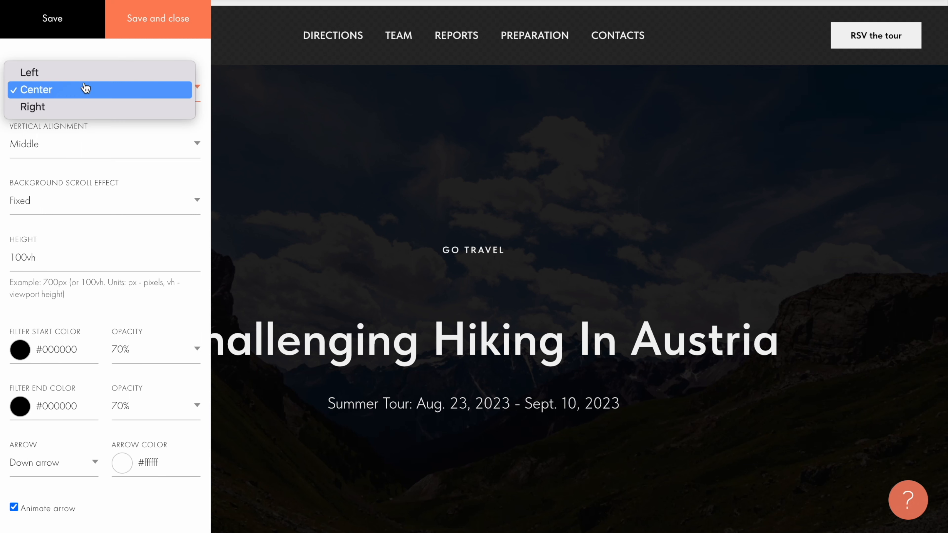
left_click(76, 71)
left_click(152, 23)
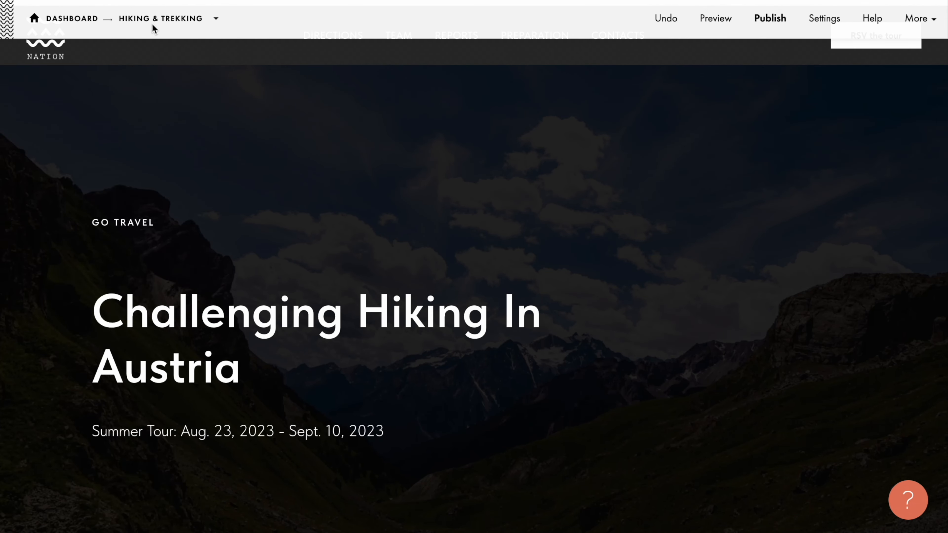
- Set the cover's vertical alignment to Bottom and save the block settings
mouse_move(139, 117)
left_click(87, 85)
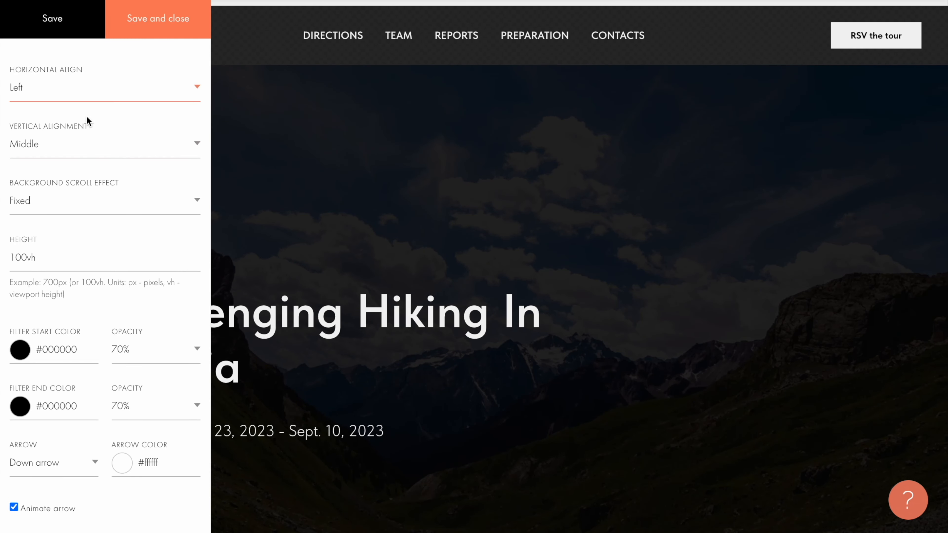
left_click(88, 147)
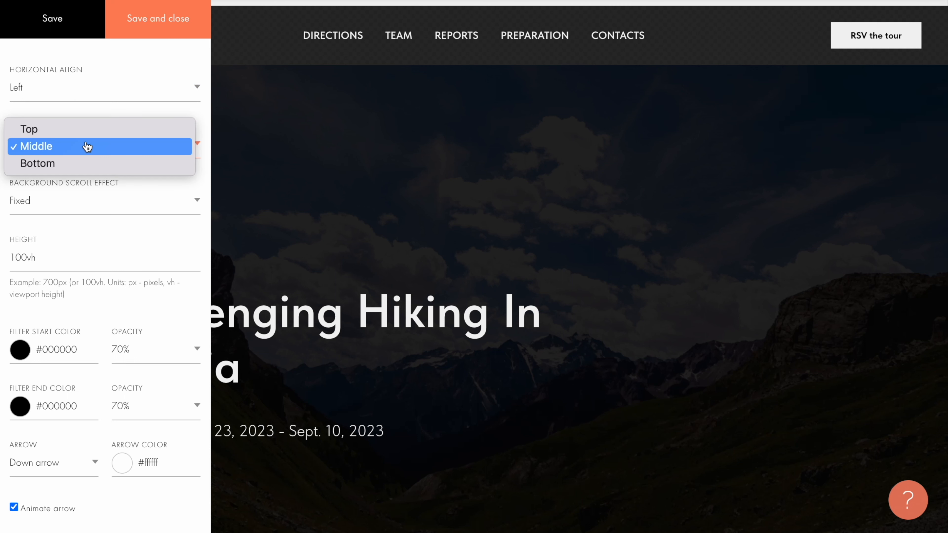
left_click(85, 165)
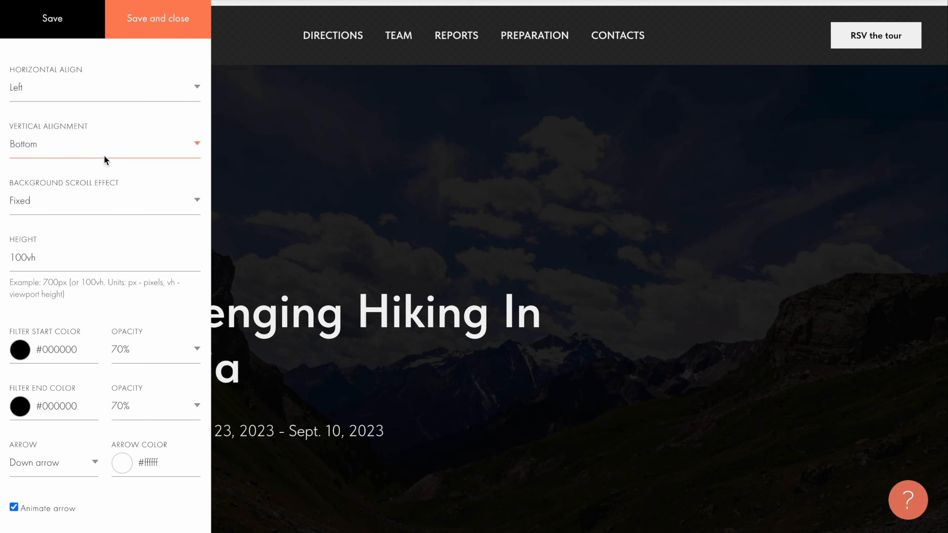
left_click(152, 28)
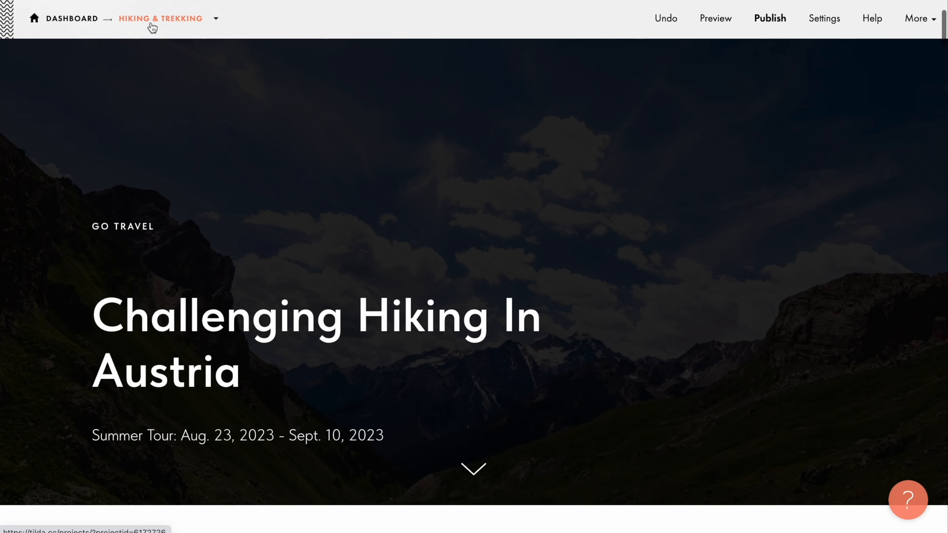
- Return the cover's vertical alignment to Middle and save
left_click(90, 143)
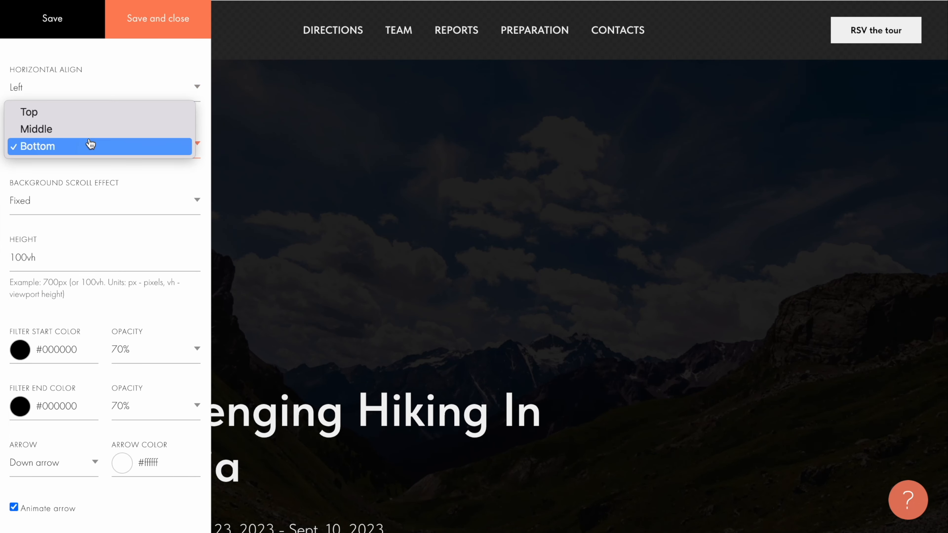
left_click(90, 130)
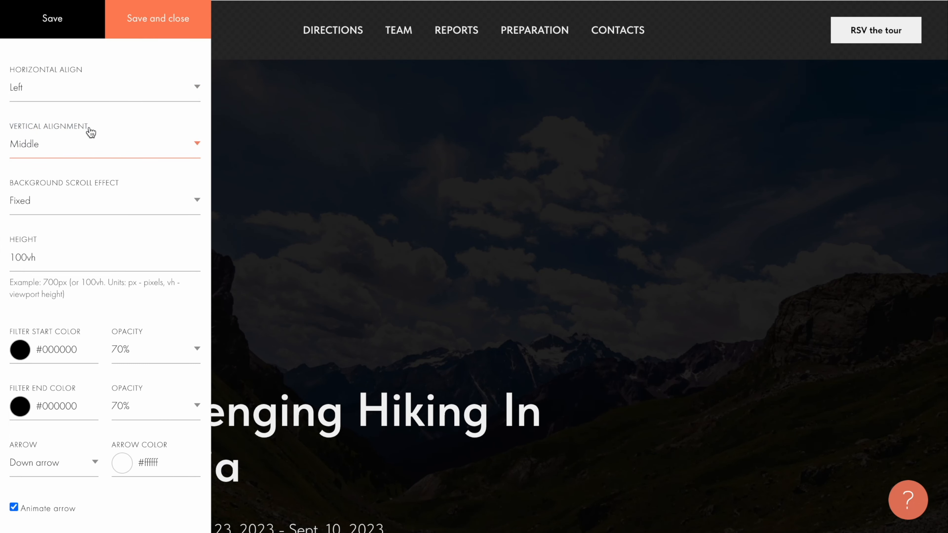
left_click(57, 16)
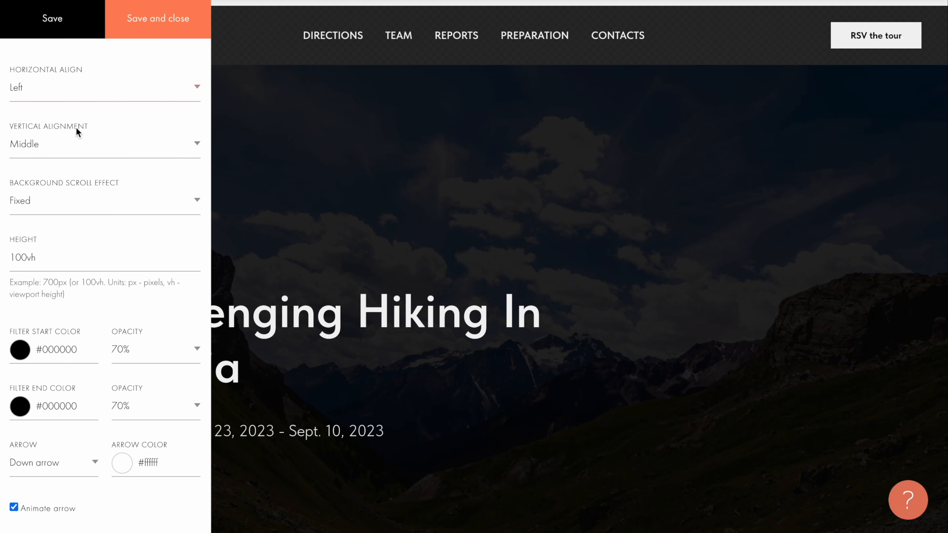
- Check that the cover's background scroll effect is Fixed, scroll the page to see it, and reopen the cover settings
left_click(83, 207)
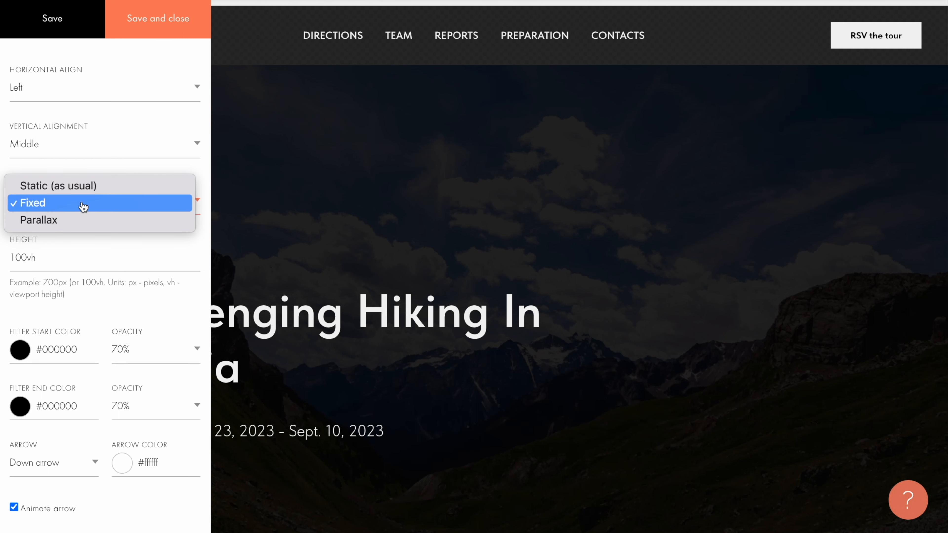
left_click(83, 203)
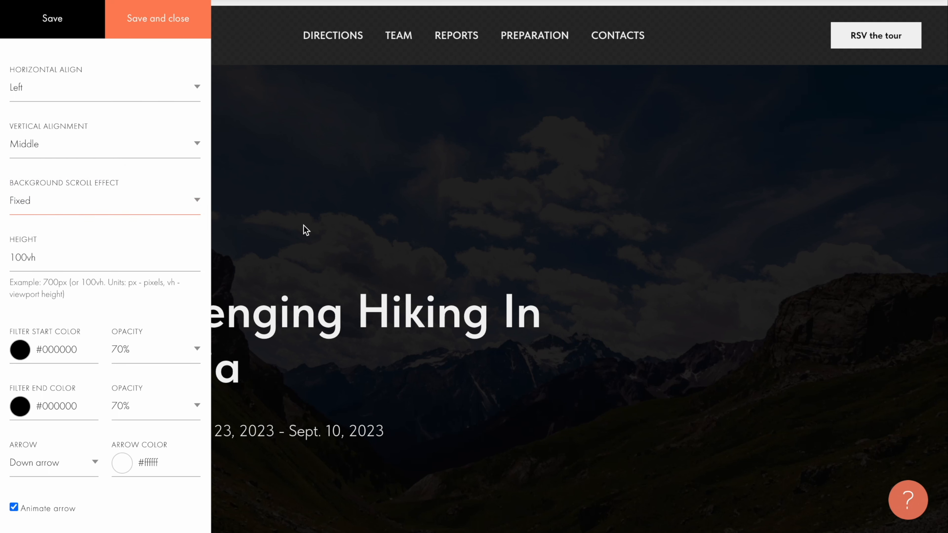
left_click(305, 229)
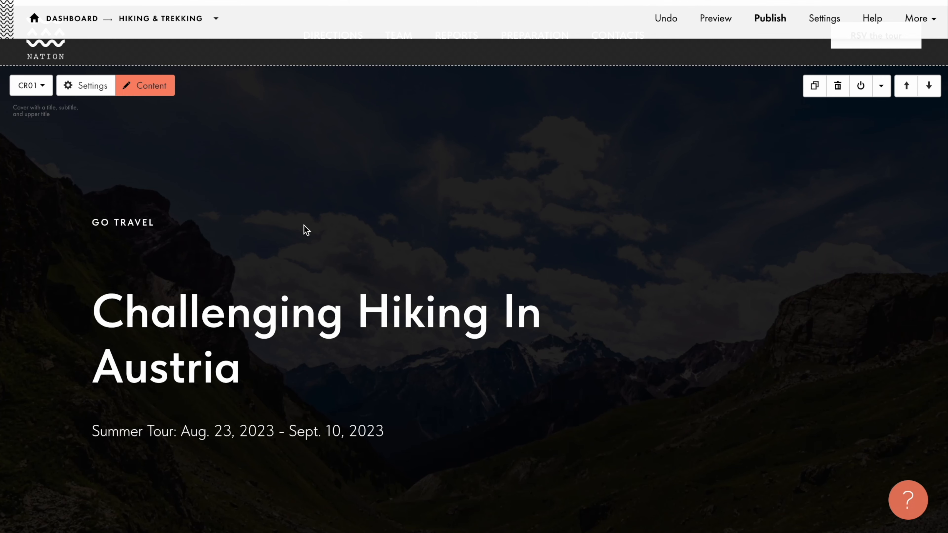
scroll(305, 229, "down", 4)
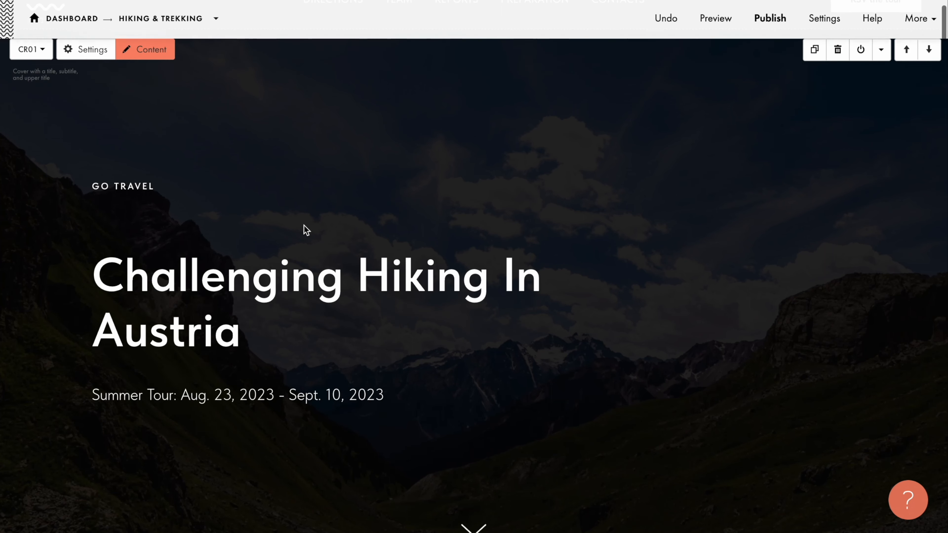
scroll(305, 230, "up", 4)
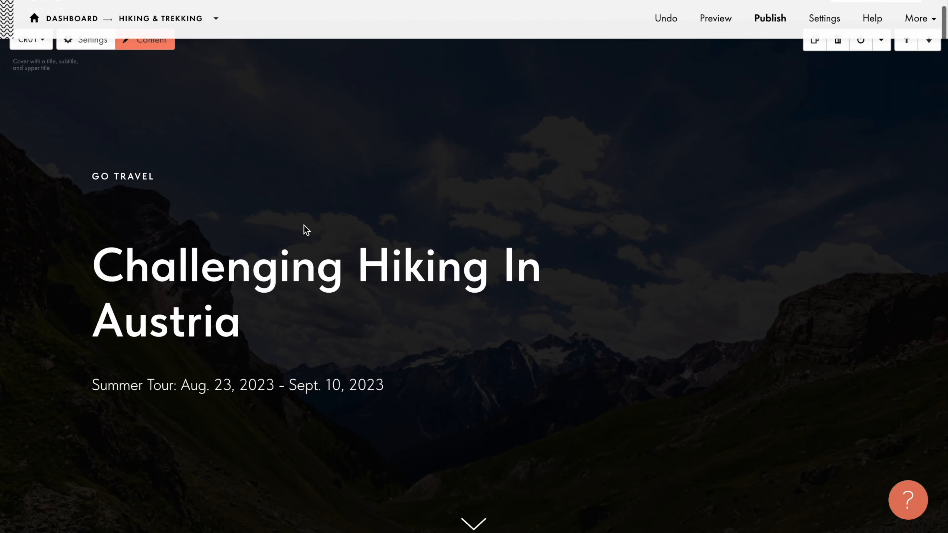
left_click(64, 67)
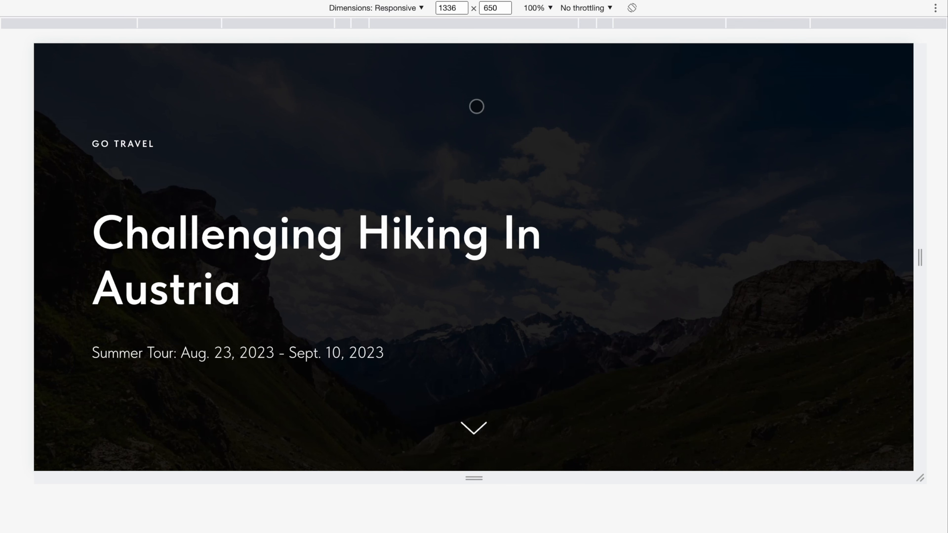
- Preview the full-height cover at viewport heights of 600 and 800
double_click(491, 8)
type("600")
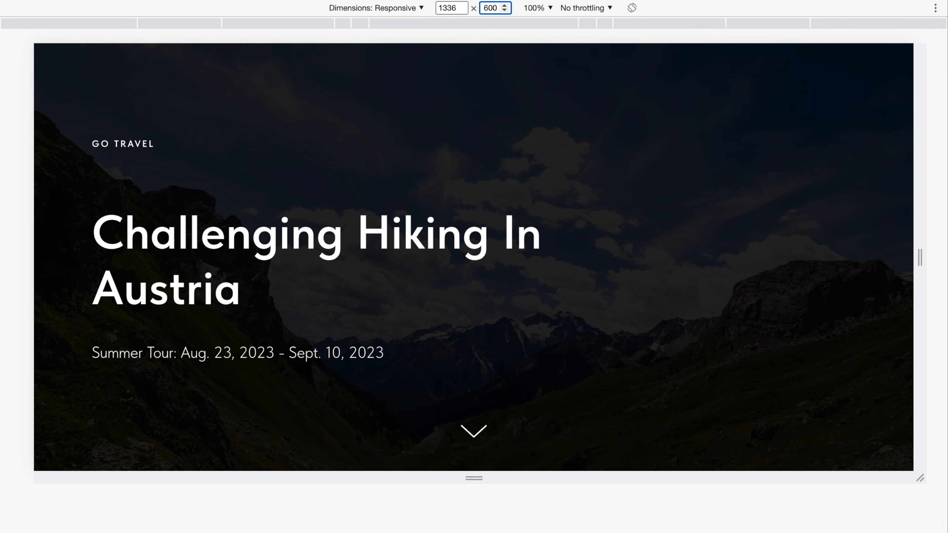
key("Return")
key("super+a")
type("800")
key("Return")
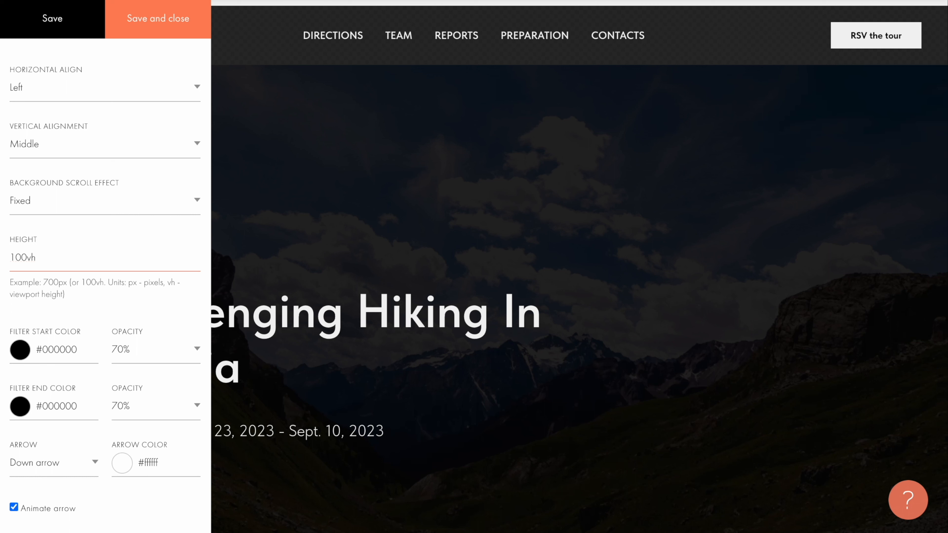
- Set the cover's height to 550px and preview it at viewport heights of 800, 600 and 550
key("ctrl+a")
type("550px")
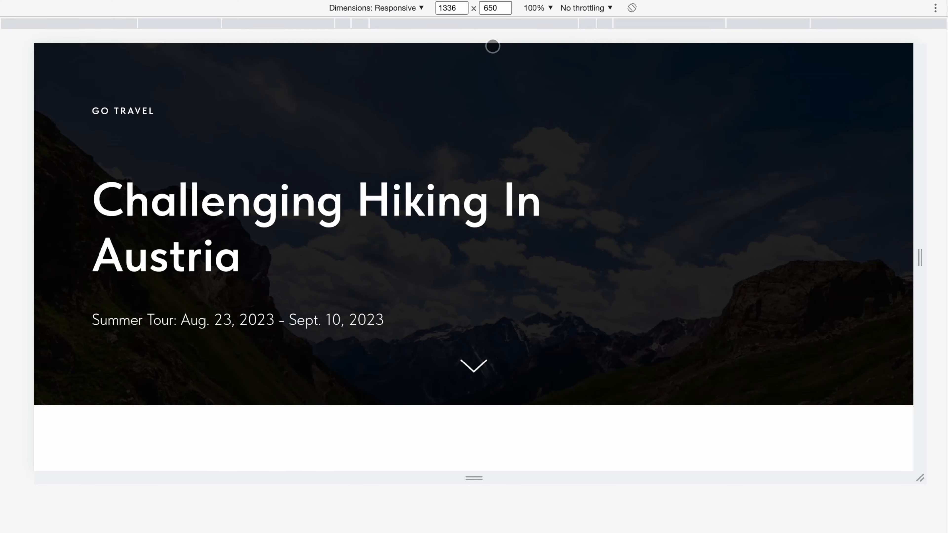
double_click(490, 7)
type("800")
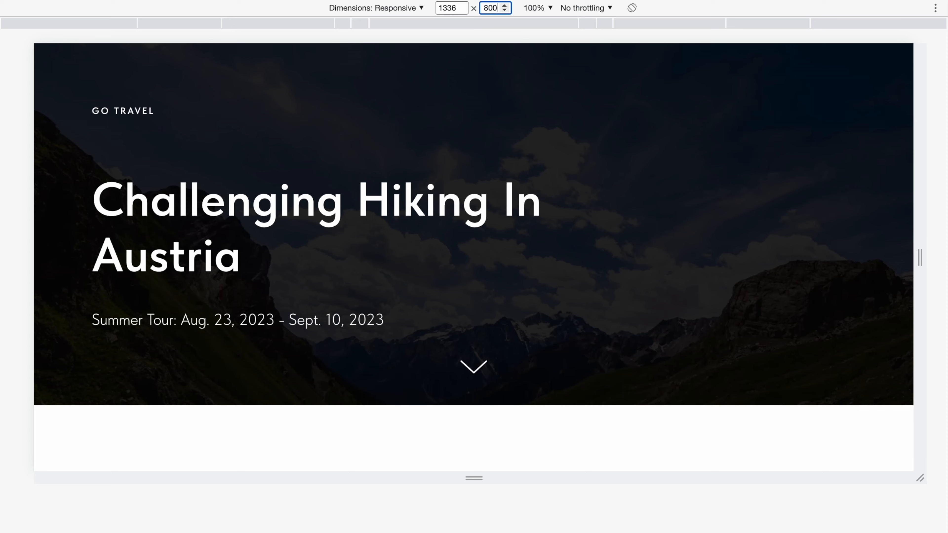
key("Return")
key("ctrl+a")
type("600")
key("Return")
type("550")
key("Return")
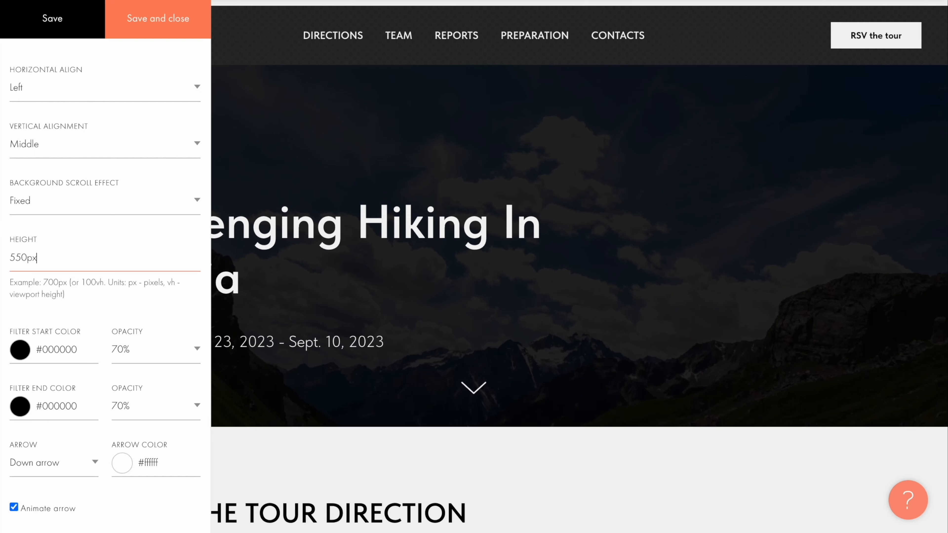
- Set the cover's height to 100vh and save the block settings
key("ctrl+a")
type("100vh")
left_click(56, 20)
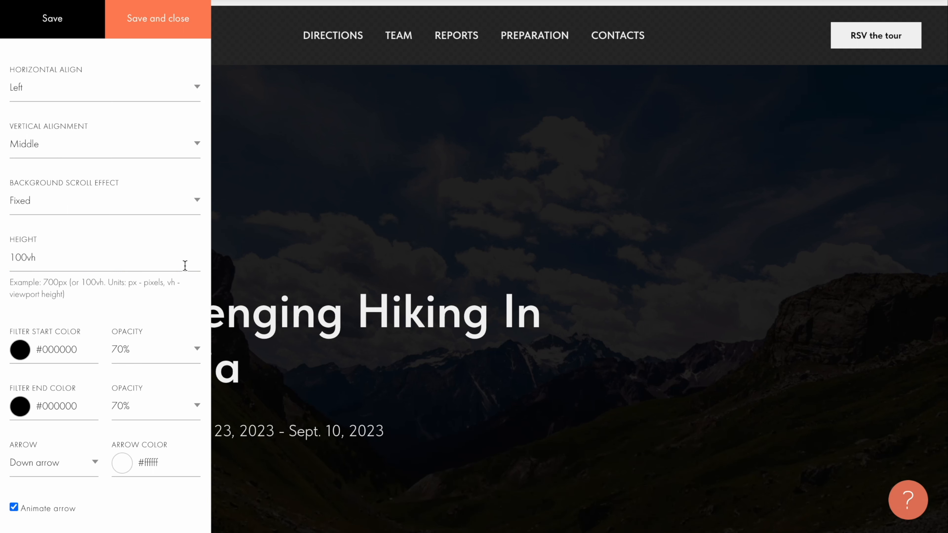
- Set the cover's filter end color to #242424
scroll(185, 265, "down", 5)
left_click(70, 191)
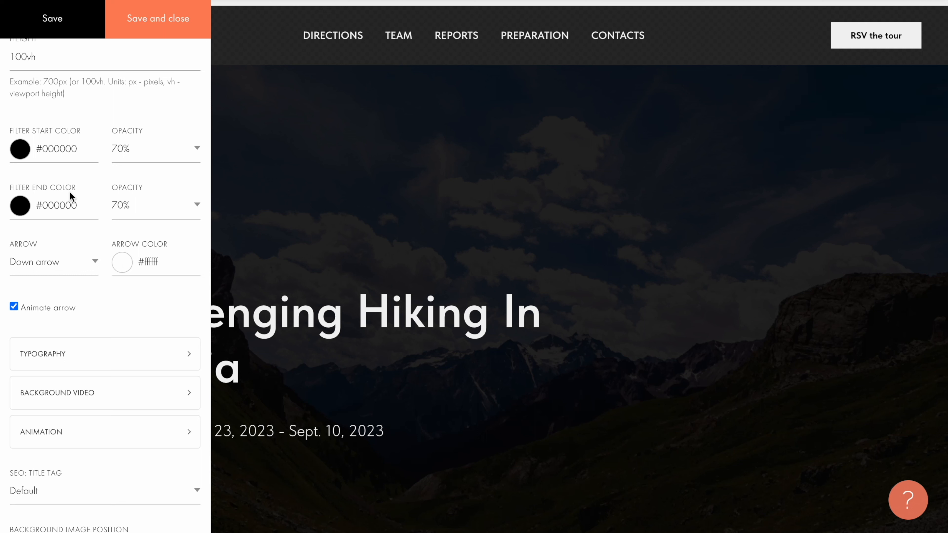
left_click(70, 192)
left_click(10, 287)
left_click_drag(11, 287, 10, 305)
- Set the filter's start opacity to 50% and end opacity to 40%, and save the cover settings
left_click(132, 170)
left_click(138, 158)
left_click(136, 188)
left_click(136, 207)
left_click(132, 261)
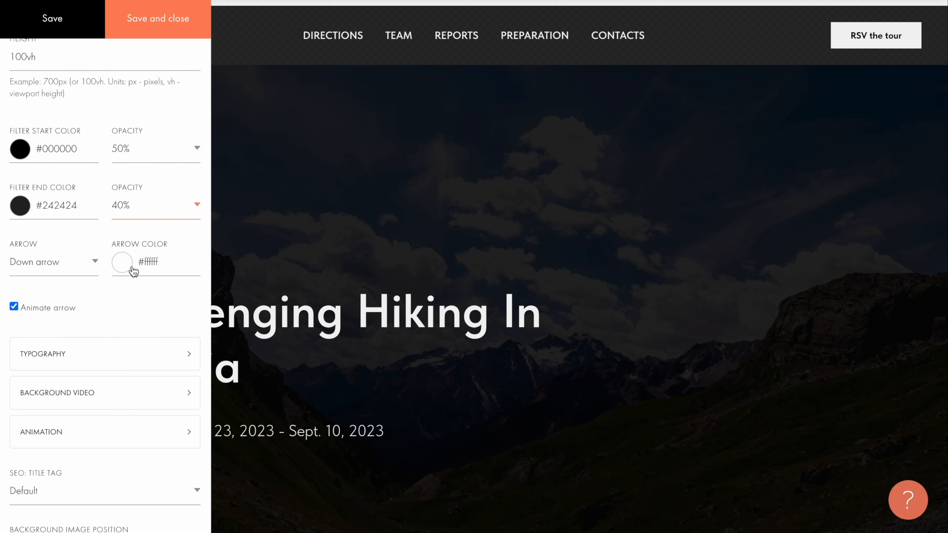
left_click(146, 31)
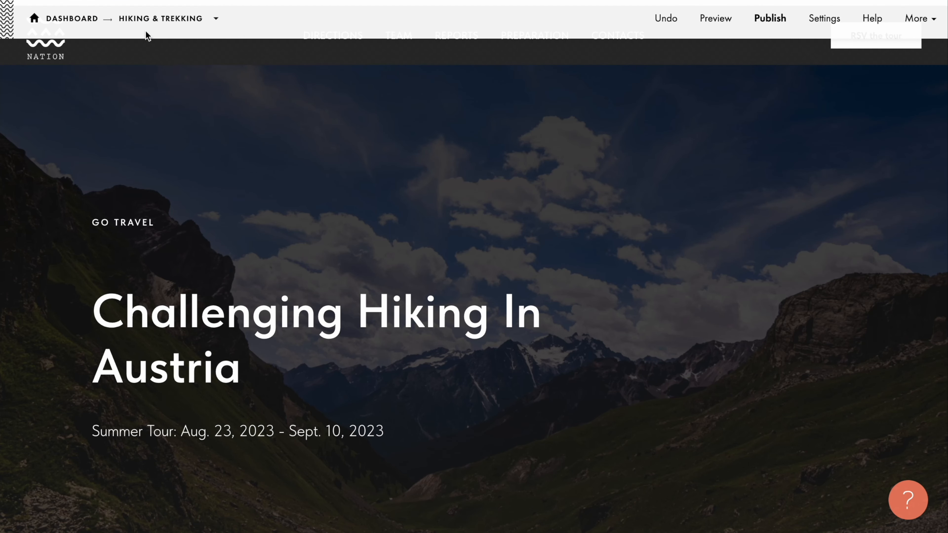
- Try blue #2a45e0 as the cover's filter end color and save the settings
left_click(139, 89)
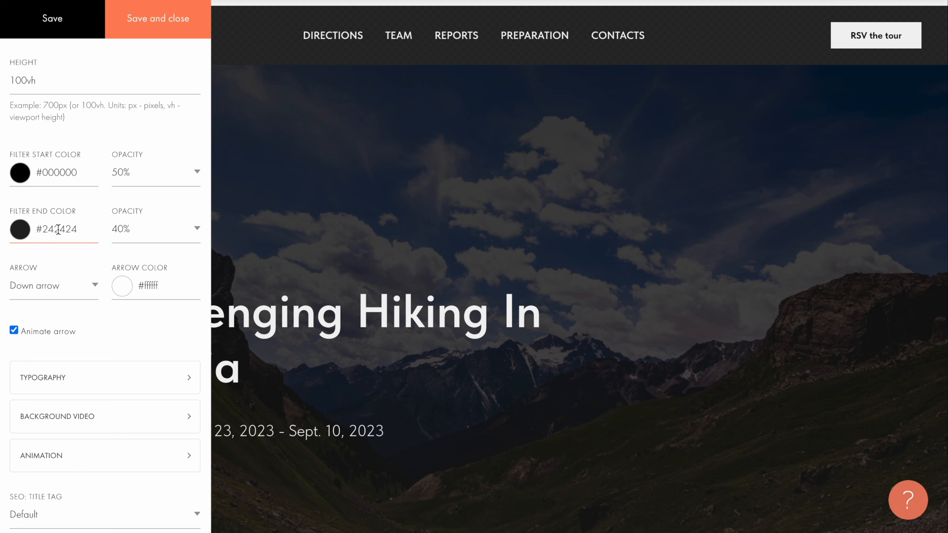
left_click(57, 229)
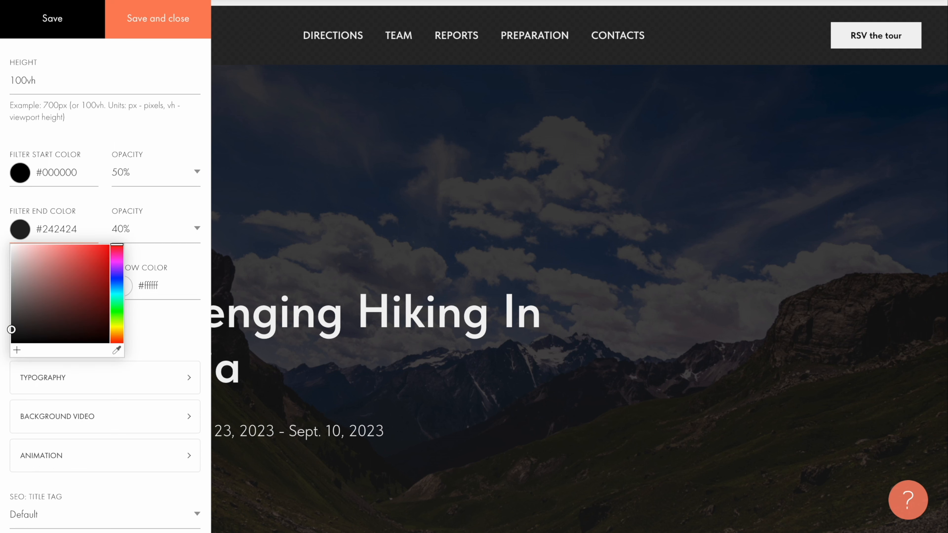
left_click(118, 278)
left_click(94, 257)
left_click(165, 37)
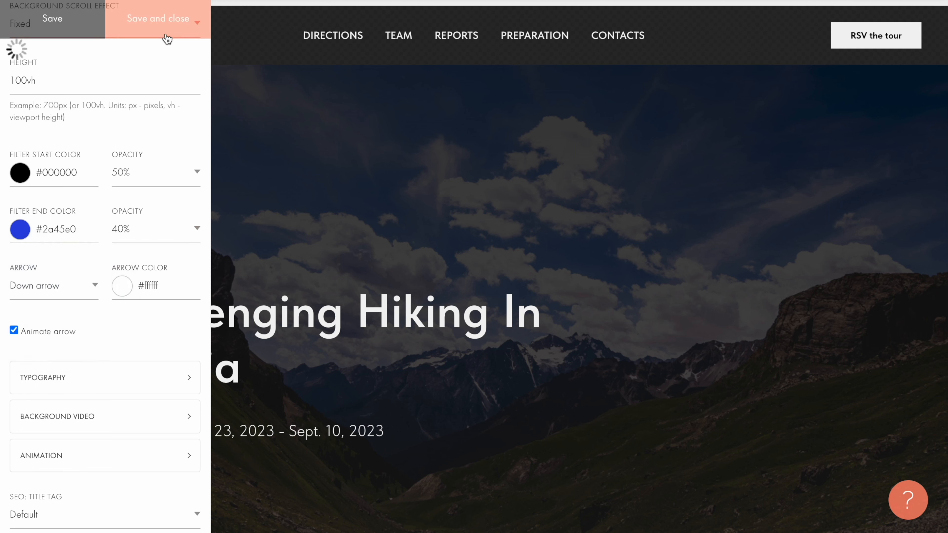
- Return the cover's filter end color to #242424 and save the settings
left_click(88, 87)
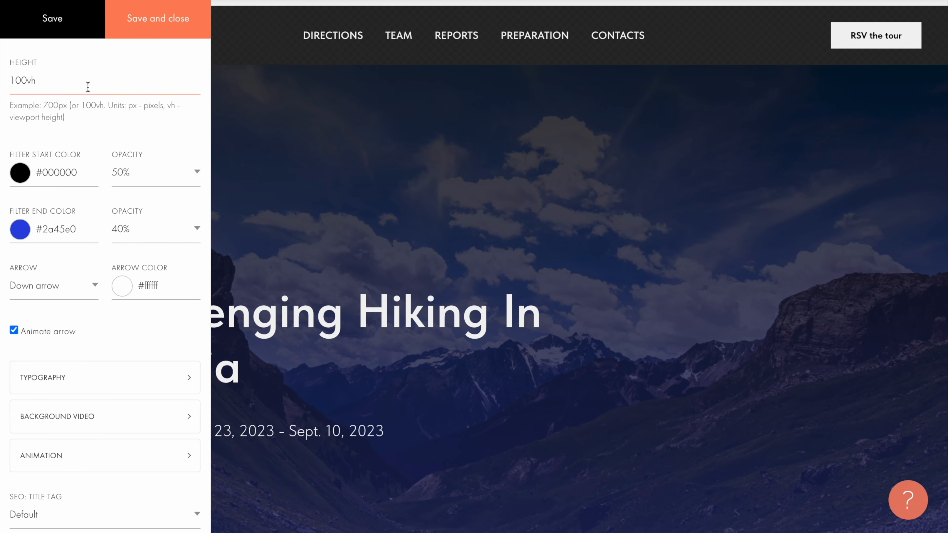
left_click(78, 228)
left_click_drag(46, 265, 3, 327)
left_click(152, 34)
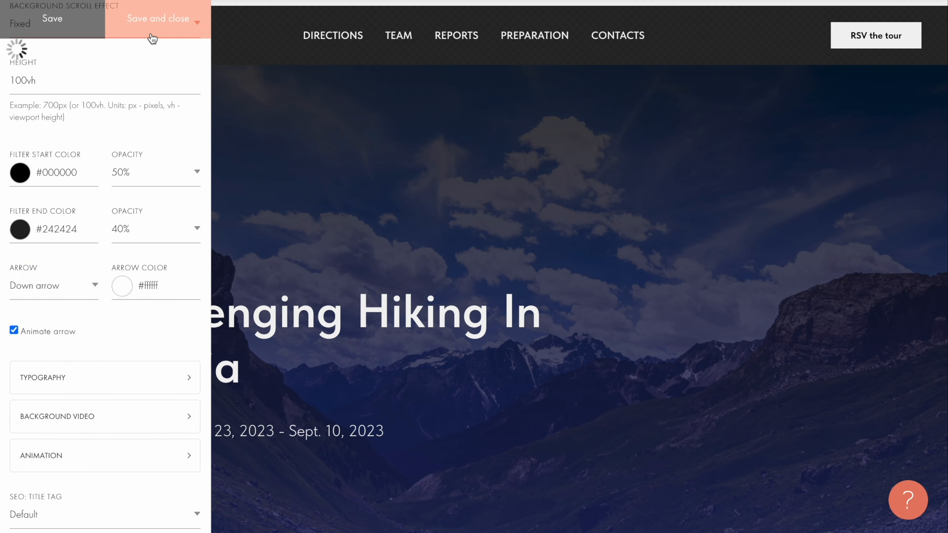
- Examine the cover's arrow type and color options, and test the down arrow on the page preview
left_click(87, 87)
scroll(88, 90, "down", 5)
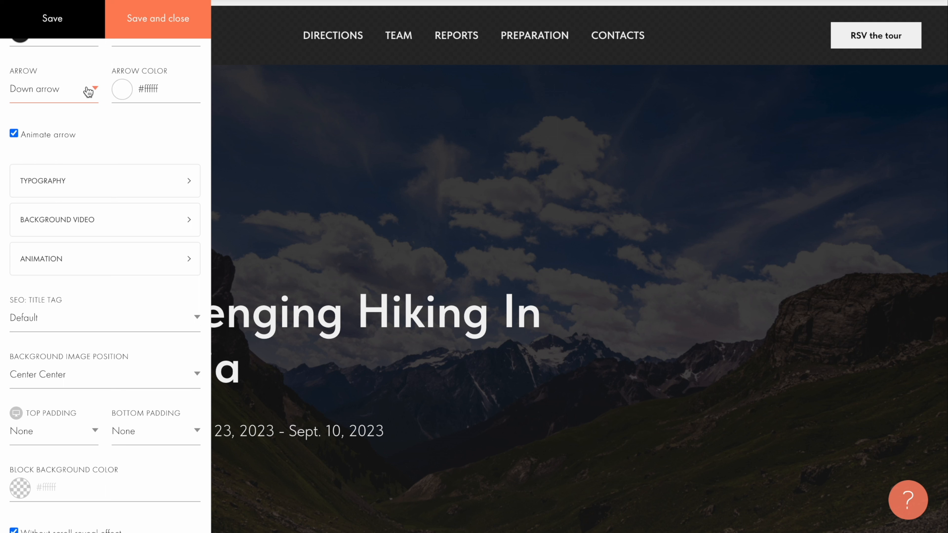
left_click(89, 91)
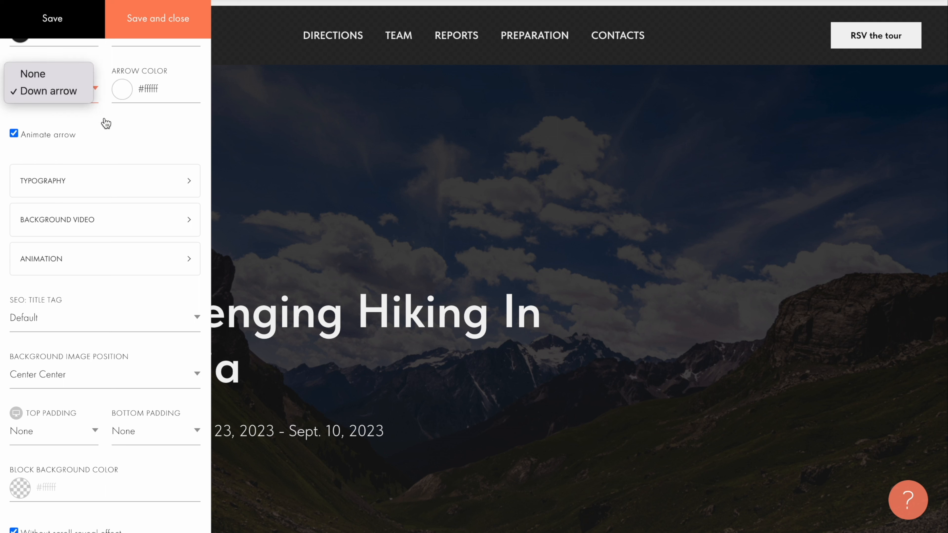
left_click(148, 90)
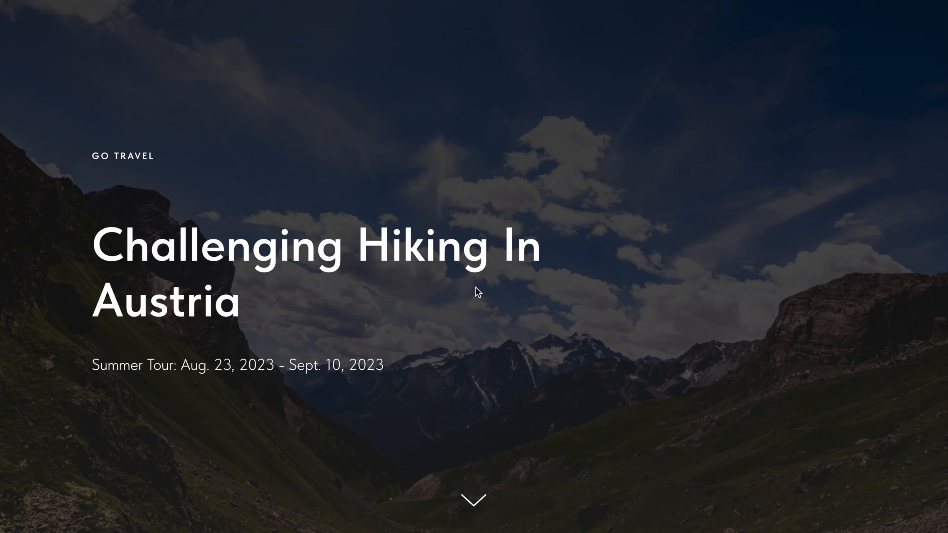
left_click(472, 500)
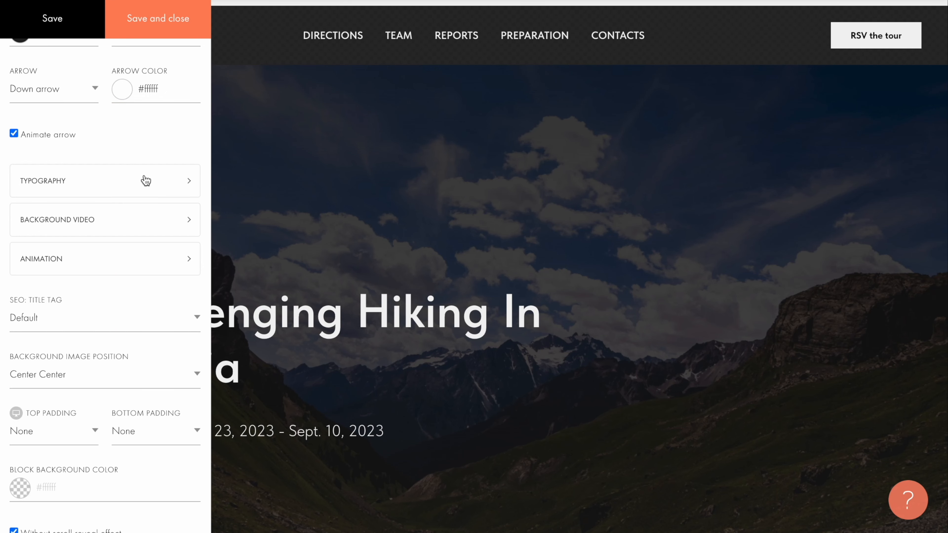
- Style the cover title at 72px in a bolder weight and uppercase letters, and preview the saved result on iPhone SE
left_click(145, 183)
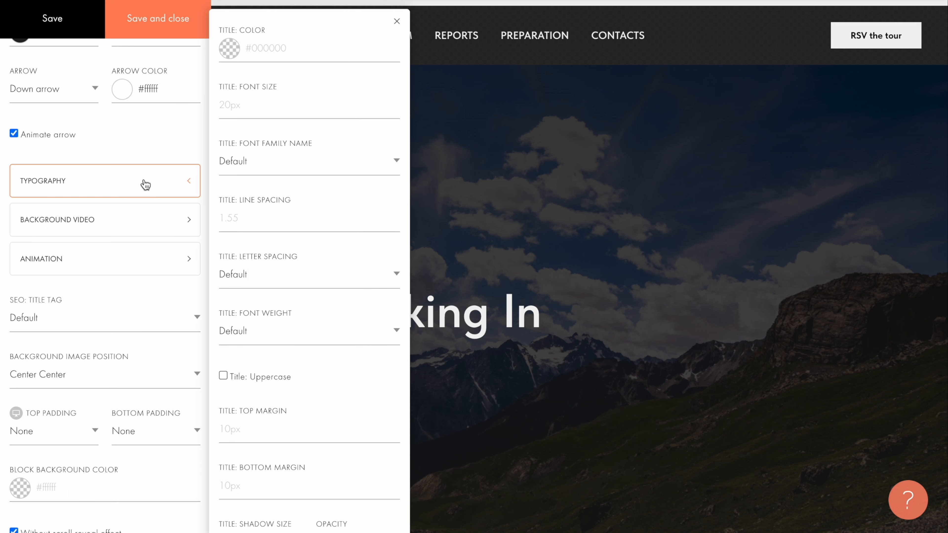
left_click(247, 99)
type("72px")
left_click(261, 331)
left_click(252, 437)
left_click(141, 35)
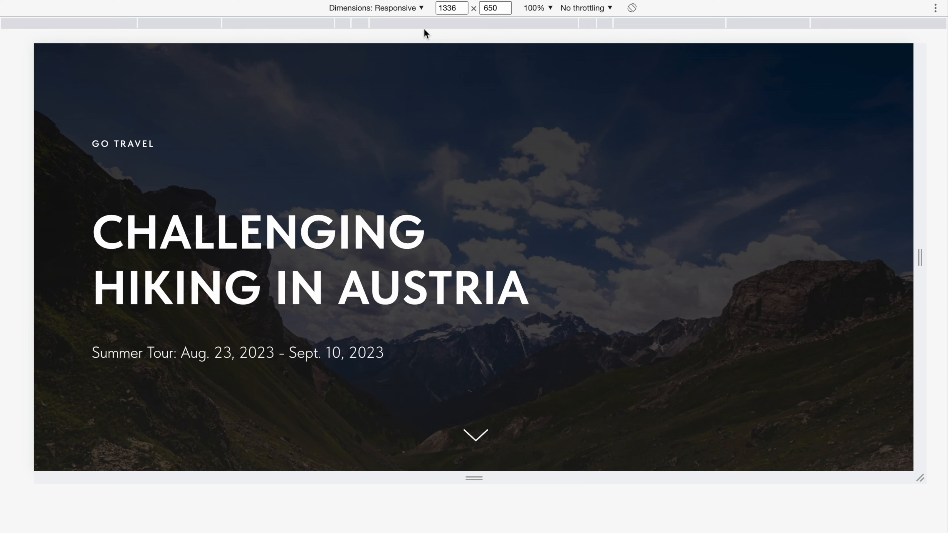
left_click(407, 13)
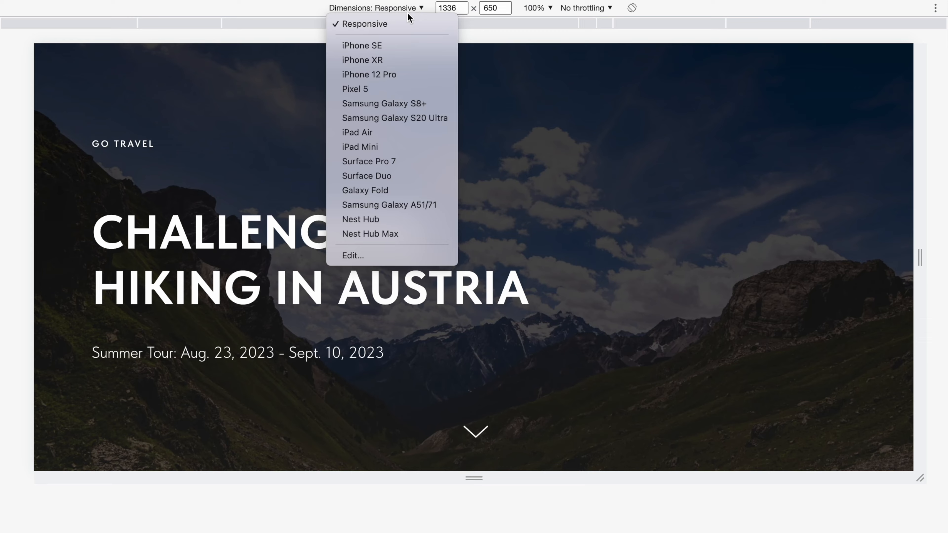
left_click(400, 41)
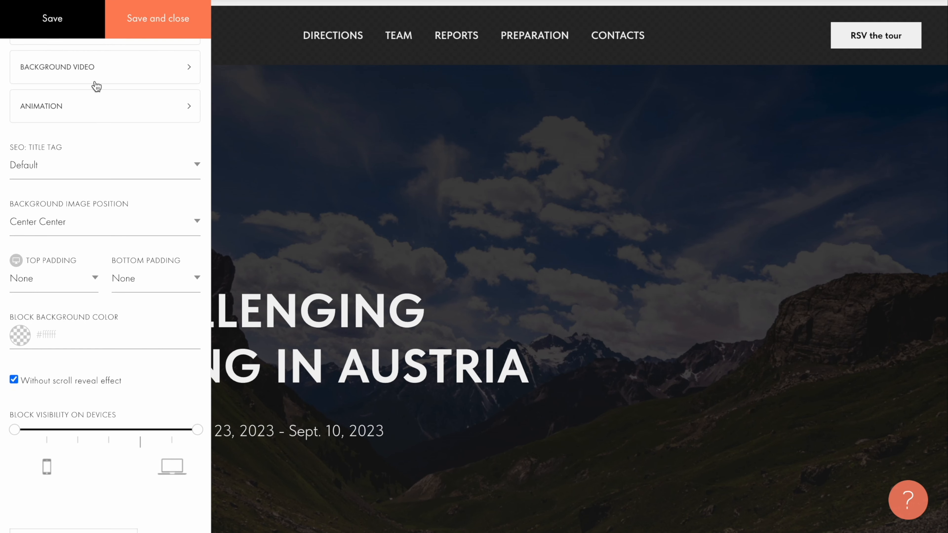
- Examine the cover's background video options for muting, looping, YouTube resizing and aspect ratio
left_click(107, 74)
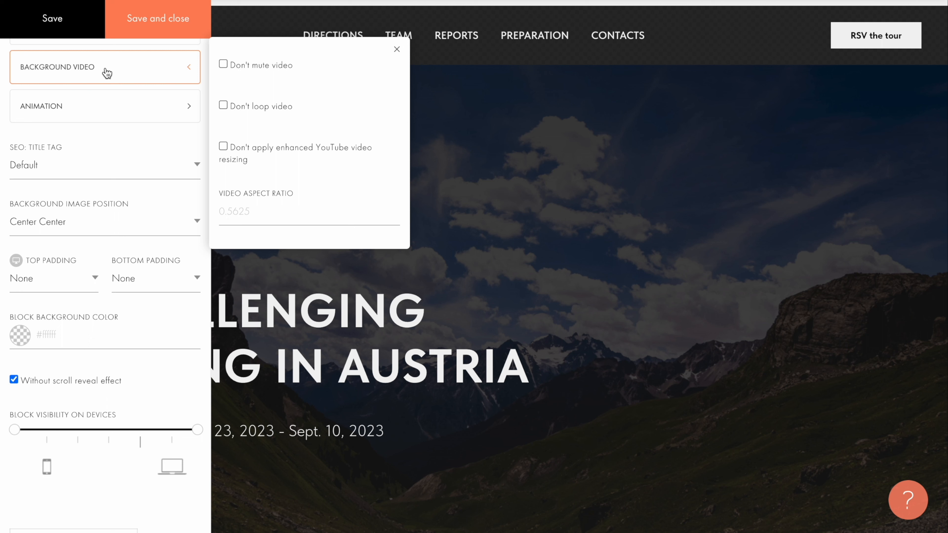
left_click(107, 72)
- Set the upper title, title and description animations to Fade In Up, and save the cover settings
left_click(109, 105)
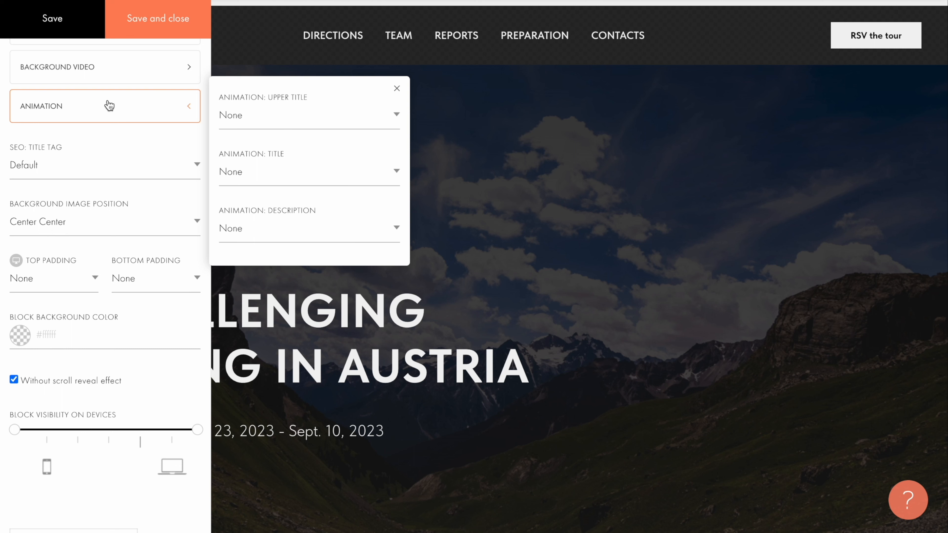
left_click(293, 119)
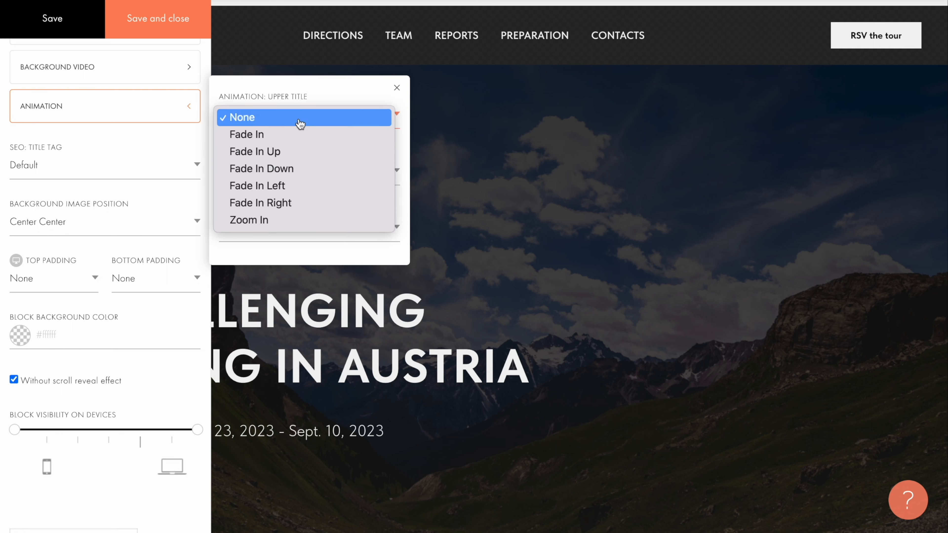
left_click(300, 152)
left_click(298, 171)
left_click(291, 207)
left_click(294, 227)
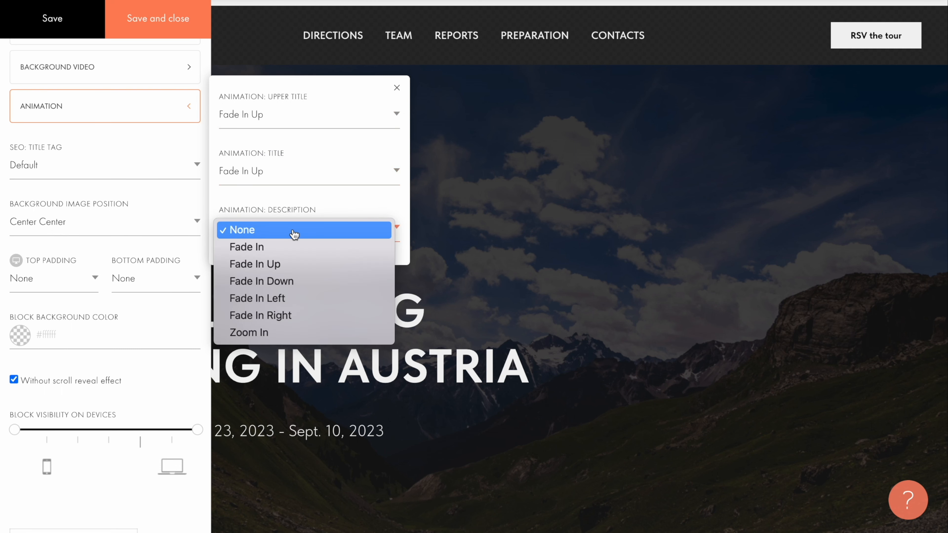
left_click(293, 263)
left_click(166, 21)
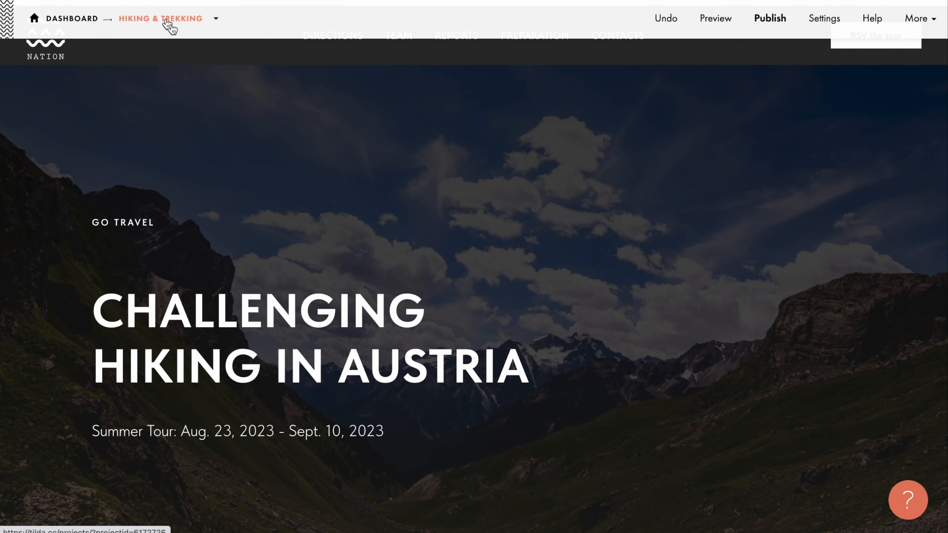
- Preview the cover's text animations on the page, and return to the cover settings in the editor
left_click(712, 33)
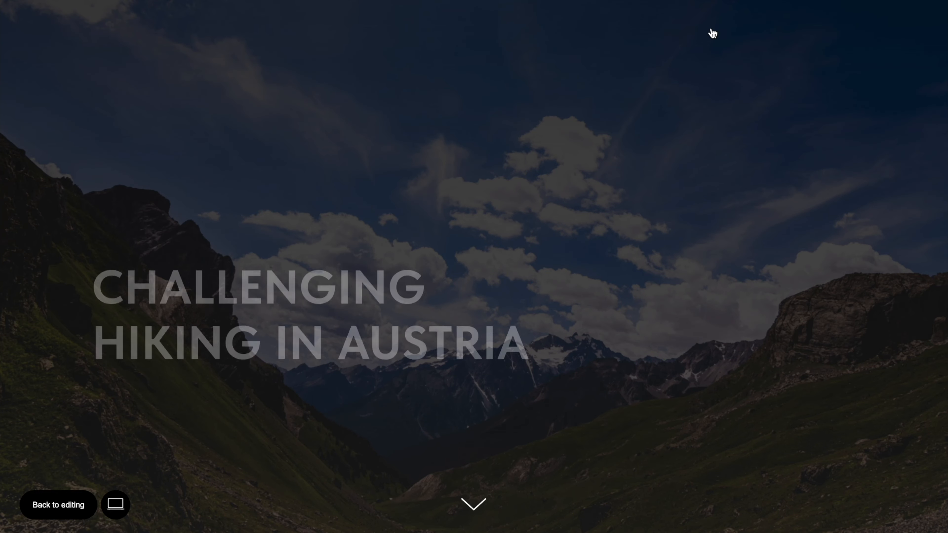
left_click(47, 504)
left_click(83, 119)
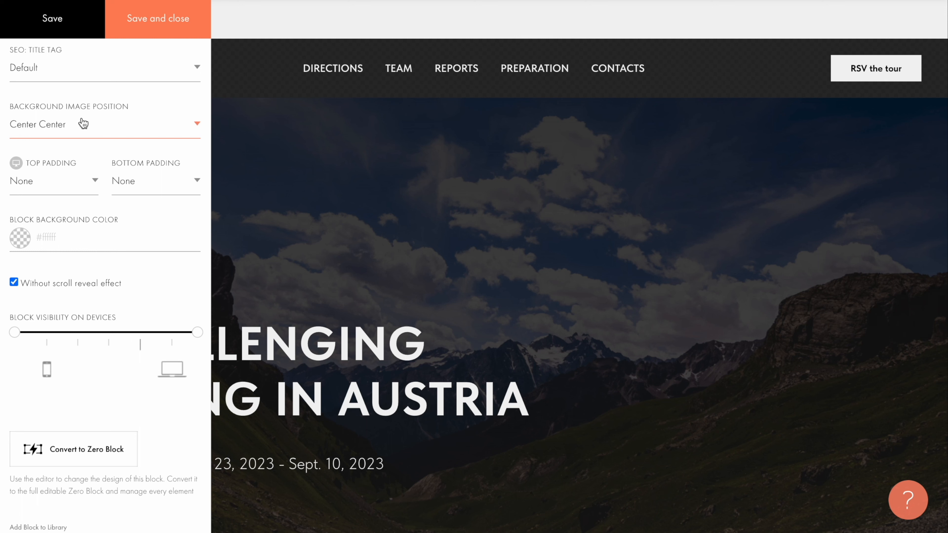
- Set the hiking cover's SEO title tag to H1 and background image position to Top Left, and save the settings
left_click(90, 75)
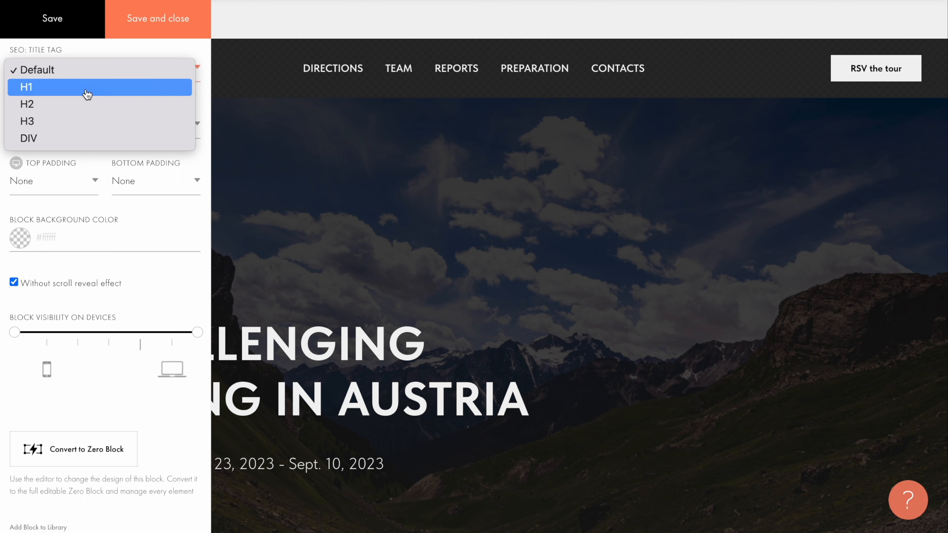
left_click(87, 93)
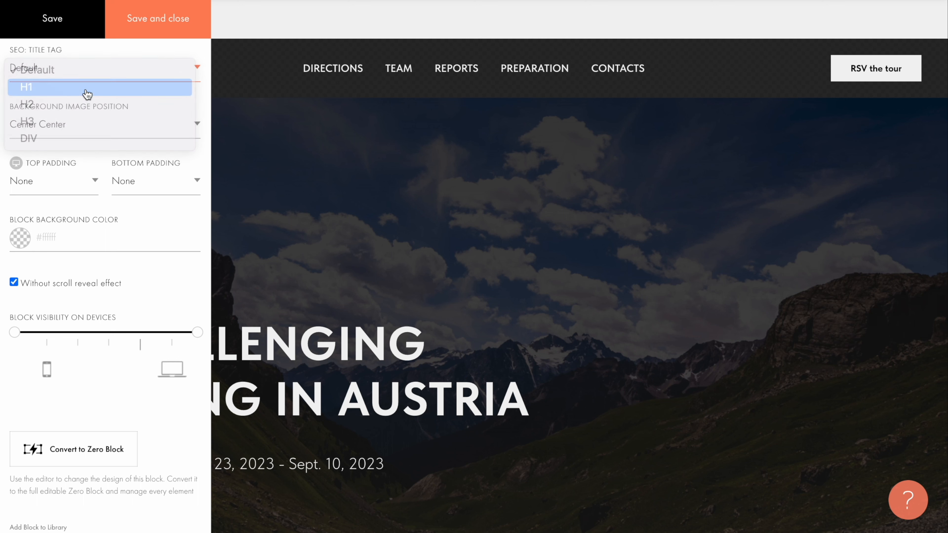
left_click(85, 129)
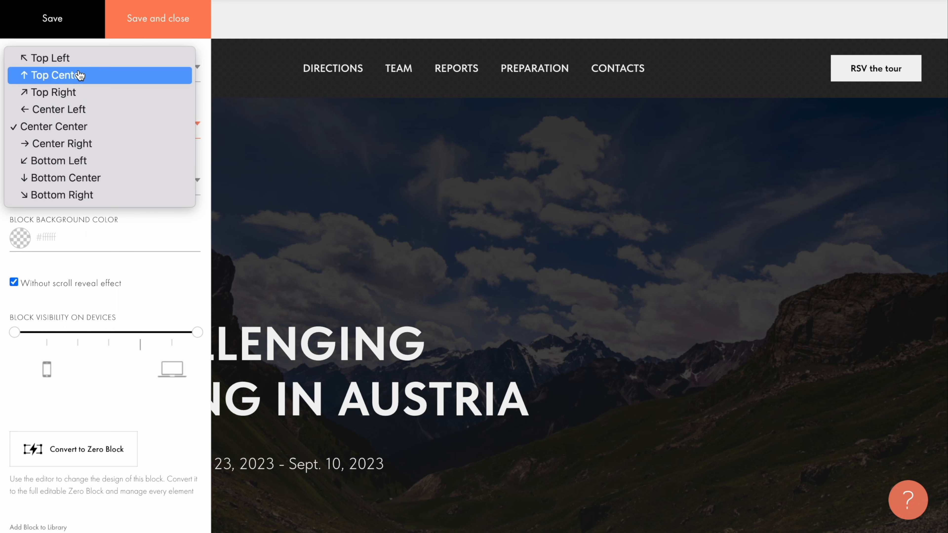
left_click(74, 59)
left_click(151, 21)
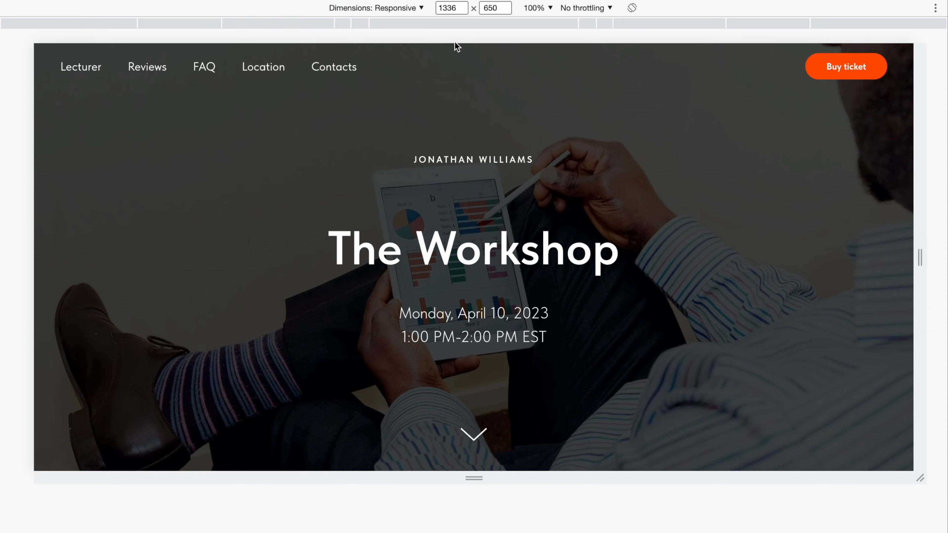
- Preview the centered workshop cover at viewport widths of 1000 and 700 pixels
double_click(448, 7)
type("1000")
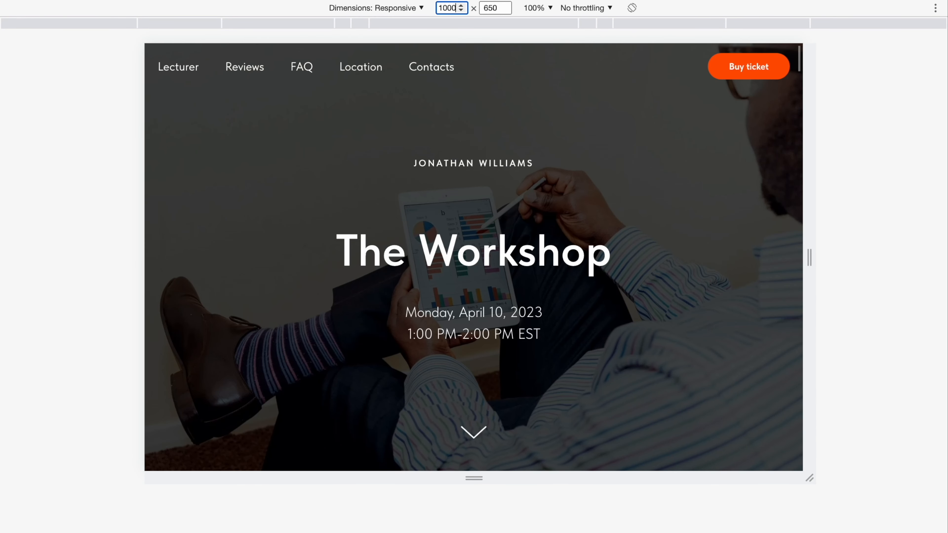
key("BackSpace")
key("BackSpace")
key("BackSpace")
key("BackSpace")
type("700")
key("Return")
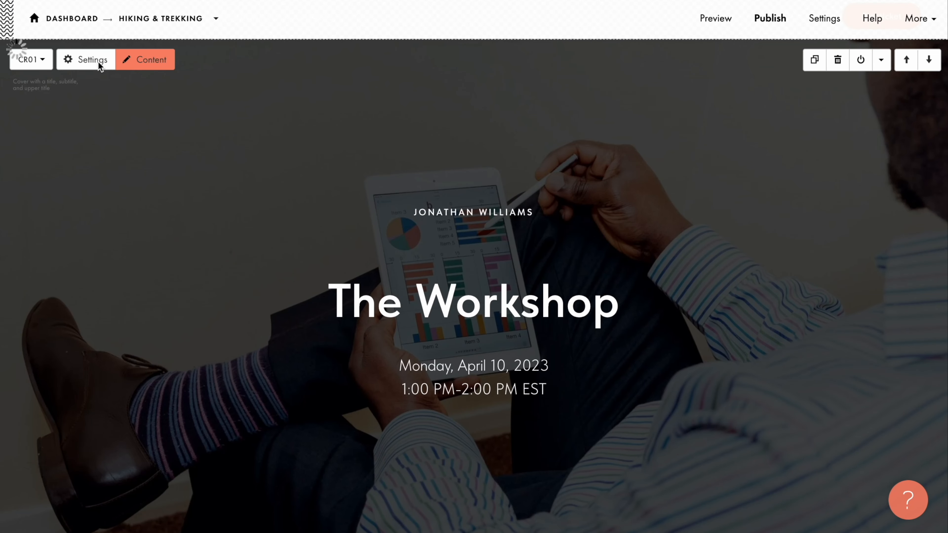
- Set the workshop cover's background image position to Center Right and save the settings
left_click(98, 61)
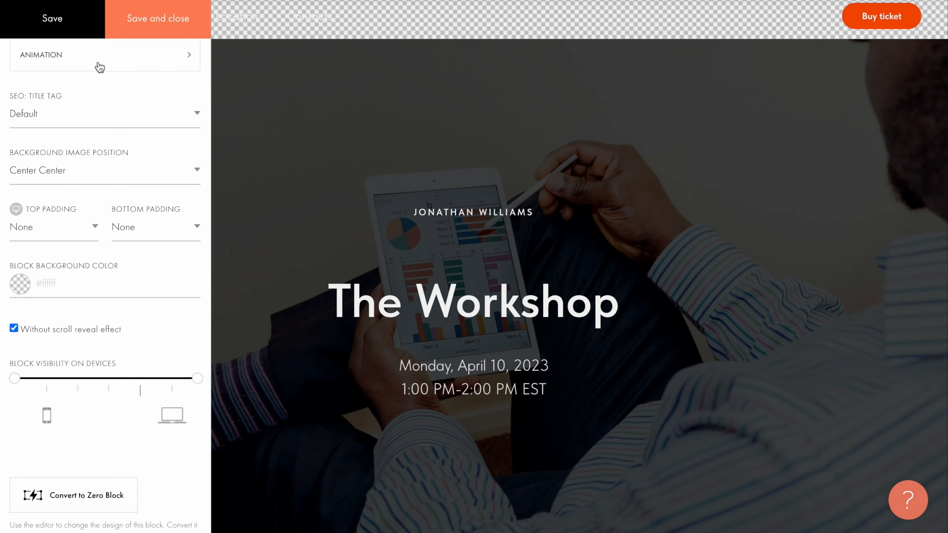
left_click(103, 166)
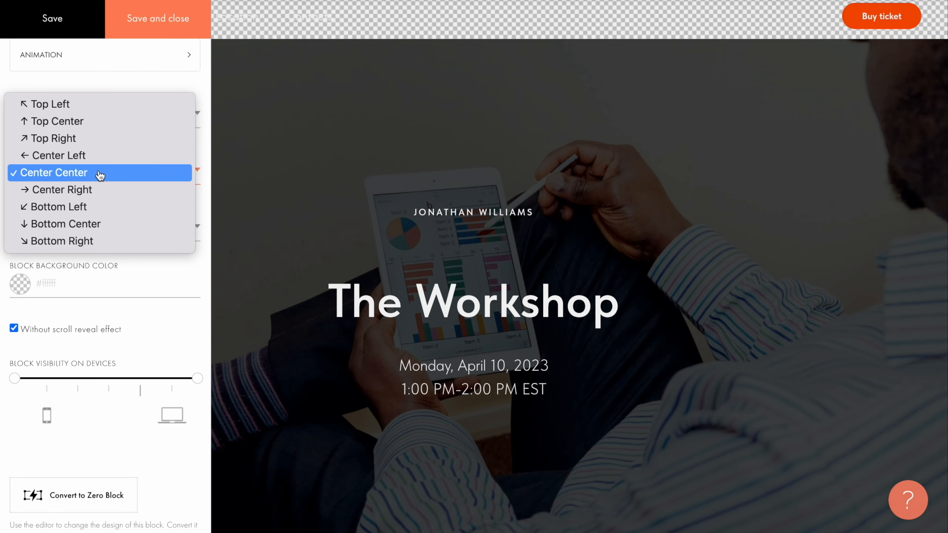
left_click(99, 196)
left_click(150, 34)
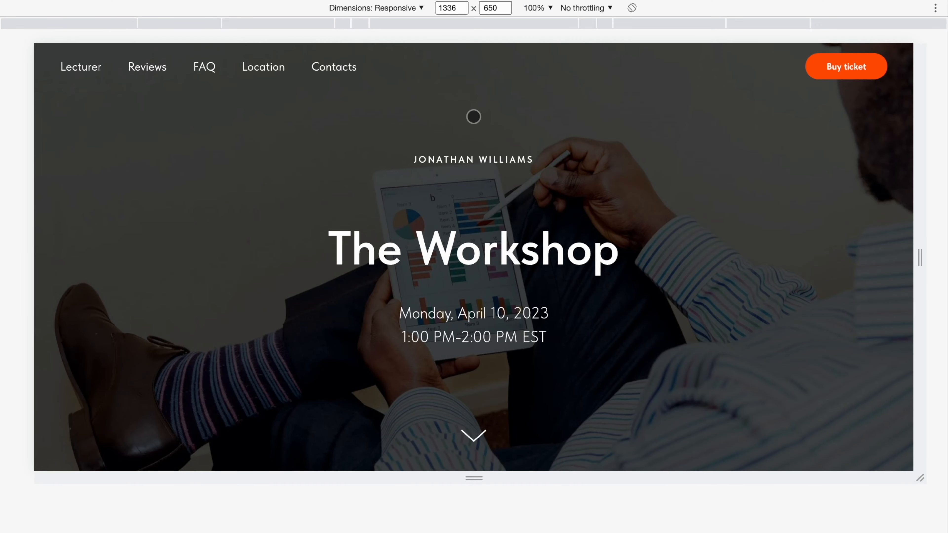
- Check how the workshop cover's repositioned background image adapts at viewport widths of 1000 and 700 pixels
double_click(455, 8)
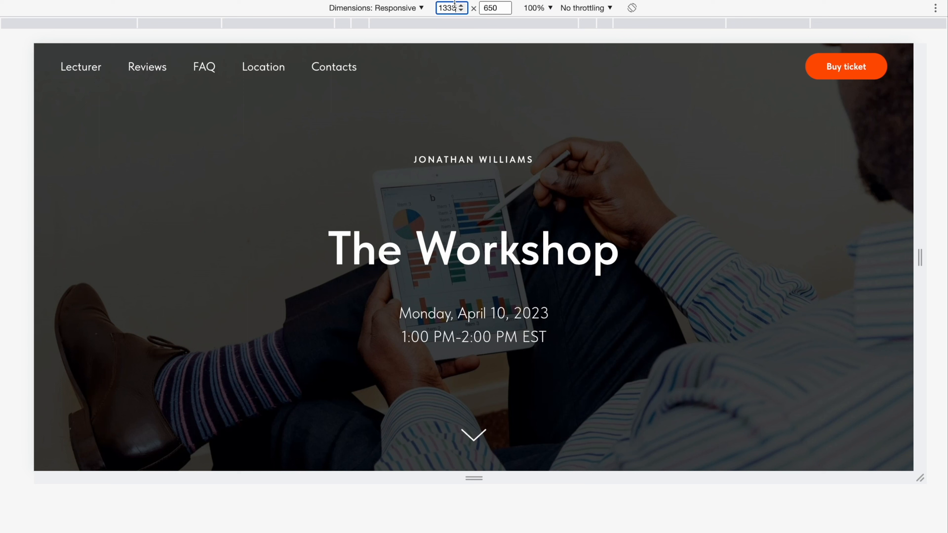
type("1000")
key("Return")
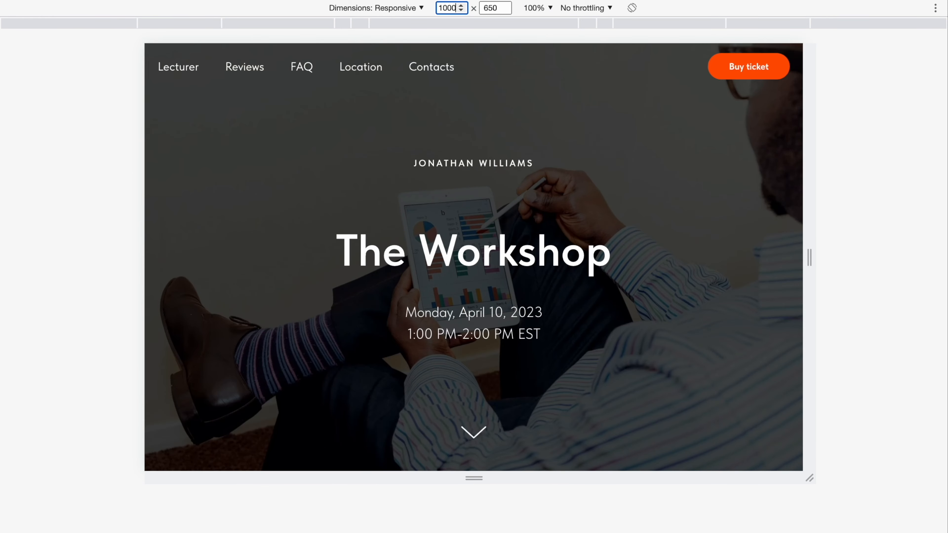
key("ctrl+a")
type("700")
key("Return")
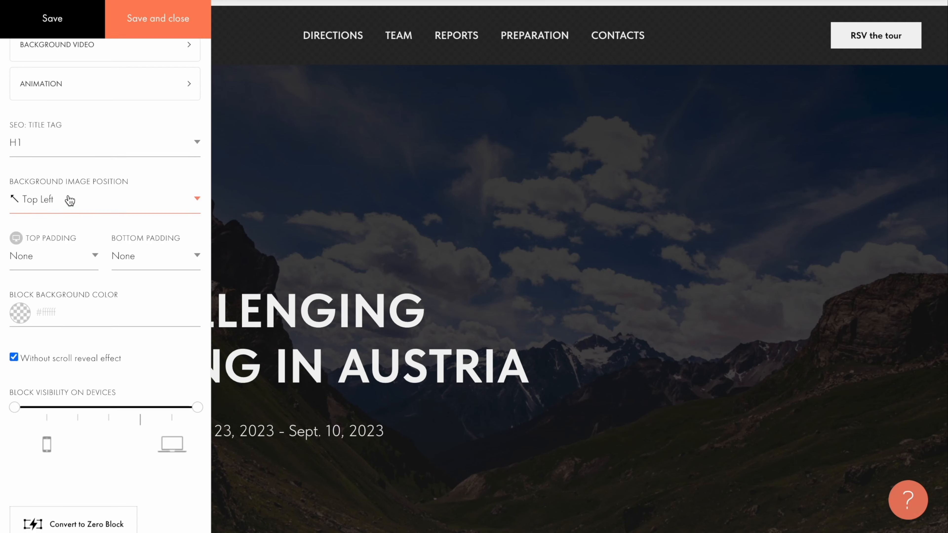
- Set the hiking cover's block background color to #ff7f7f, save it, and check the block on the page
scroll(69, 200, "down", 4)
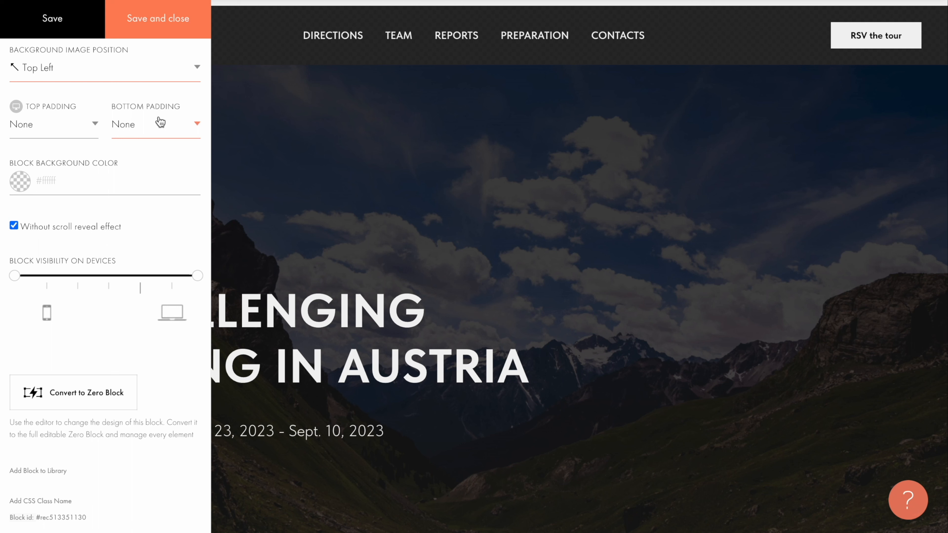
scroll(170, 149, "down", 1)
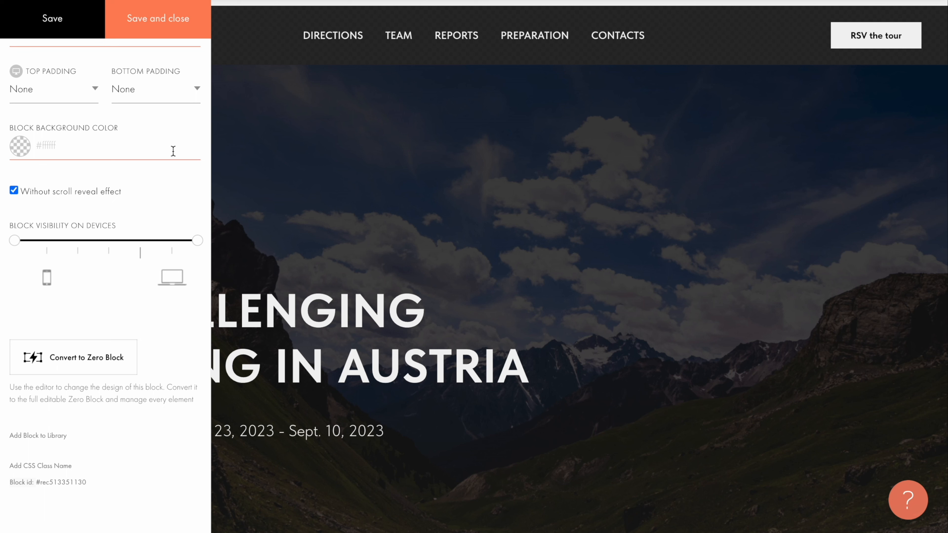
left_click(173, 151)
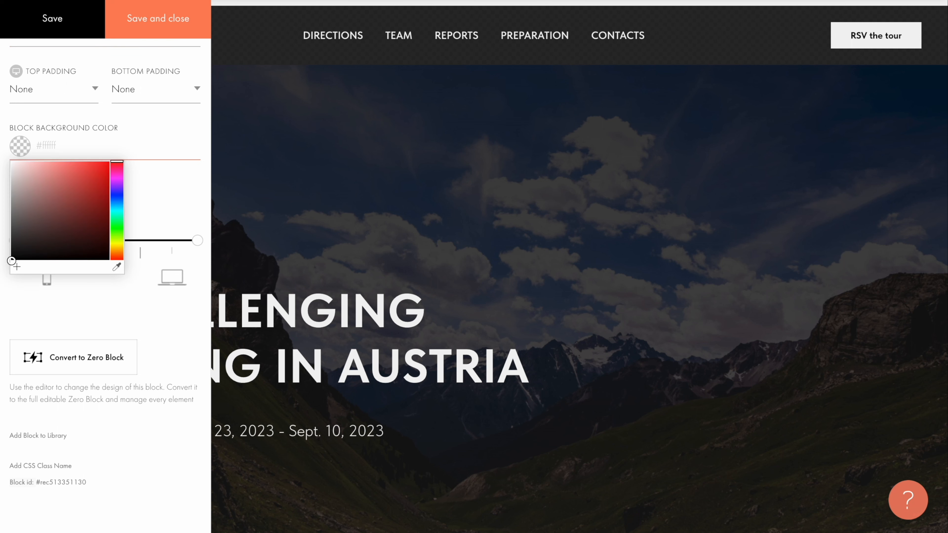
left_click(62, 161)
left_click(159, 19)
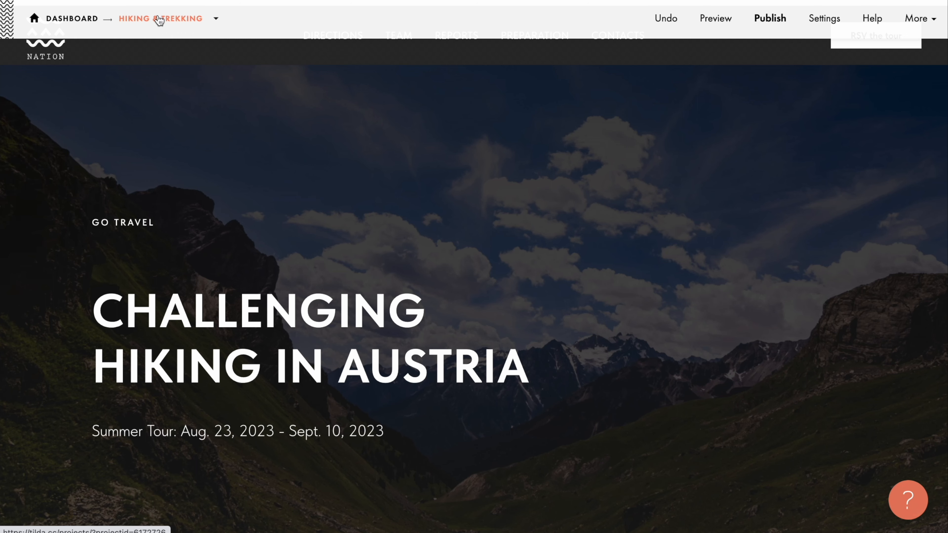
scroll(158, 19, "down", 5)
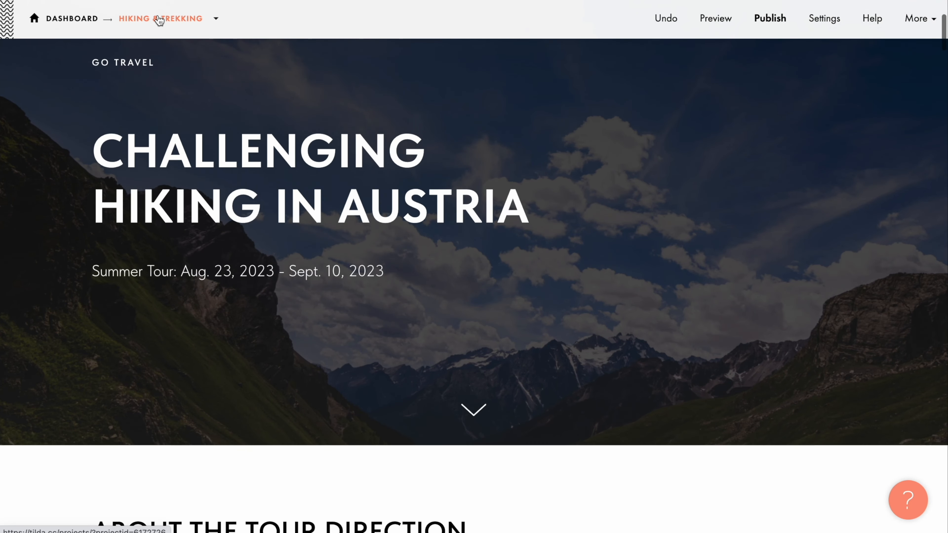
scroll(159, 18, "up", 4)
scroll(158, 19, "up", 1)
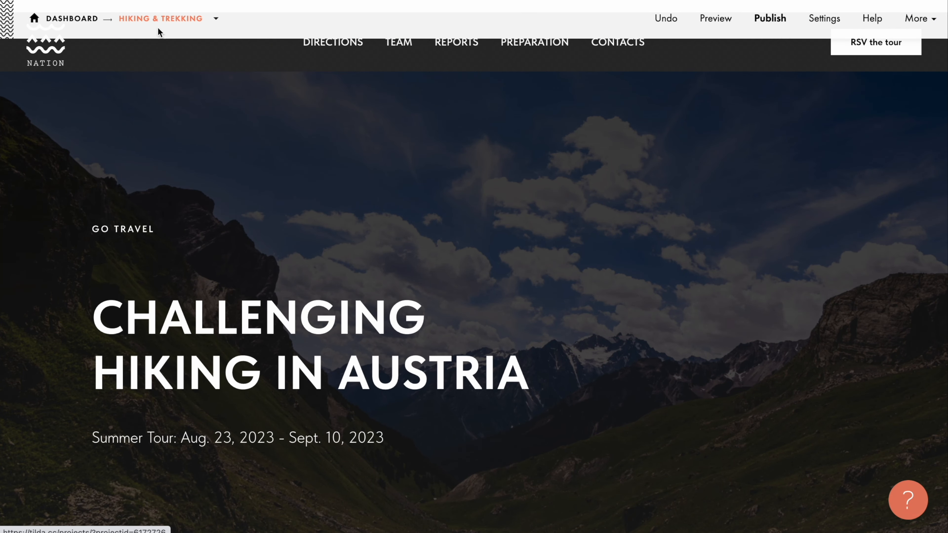
- Set the hiking cover's bottom padding to 1 line (30px), save it, and check the space below the cover
mouse_move(108, 112)
left_click(84, 89)
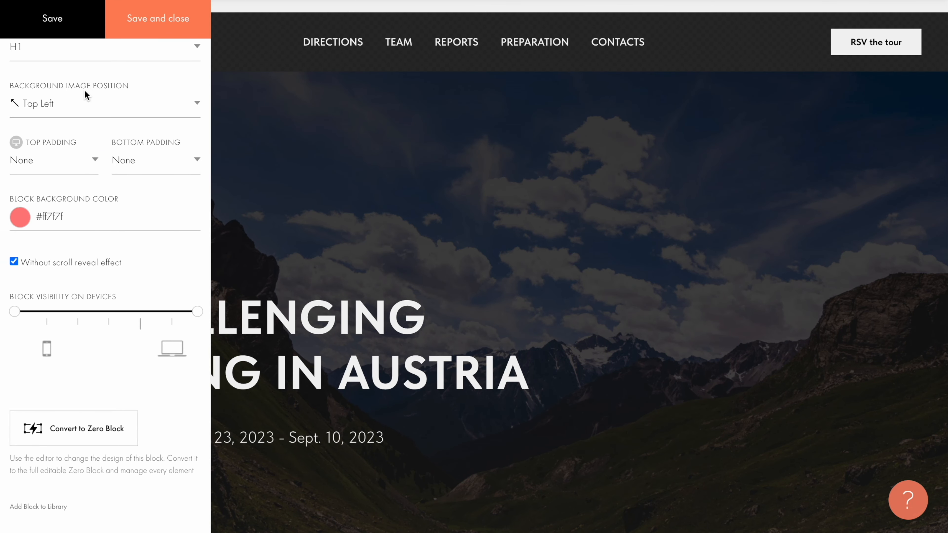
left_click(138, 161)
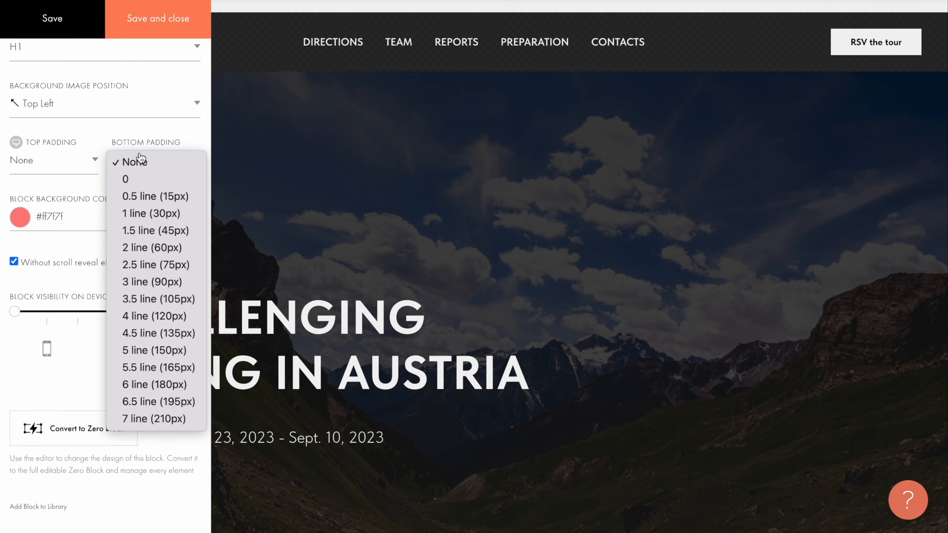
left_click(141, 215)
left_click(163, 15)
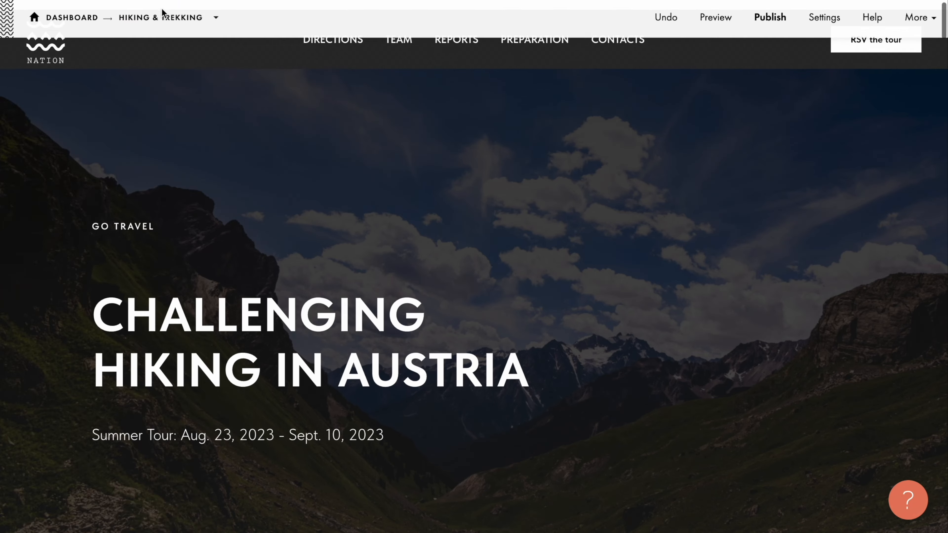
scroll(163, 13, "down", 3)
scroll(163, 13, "up", 5)
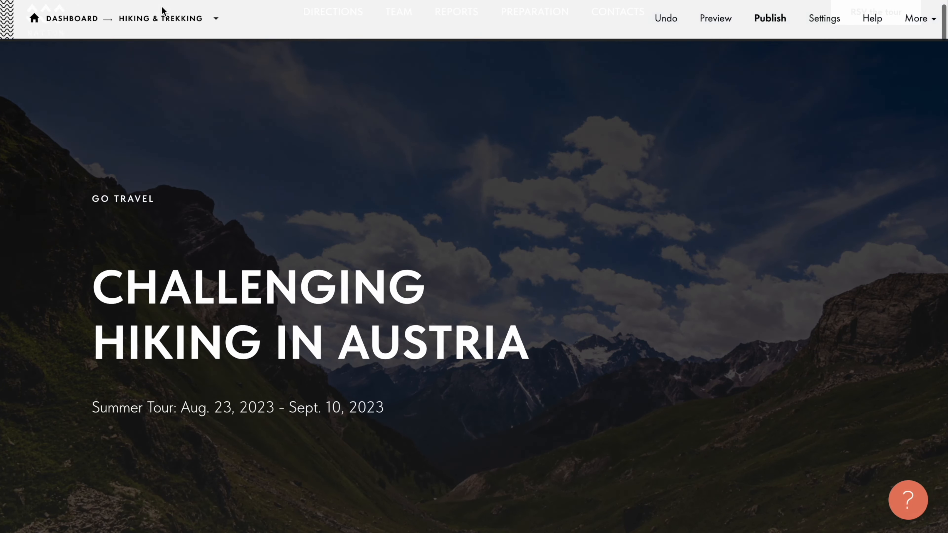
- Reset the hiking cover's bottom padding to None, clear its block background color, and save the settings
left_click(91, 76)
left_click(138, 229)
left_click(131, 182)
left_click(85, 288)
key("ctrl+a")
key("BackSpace")
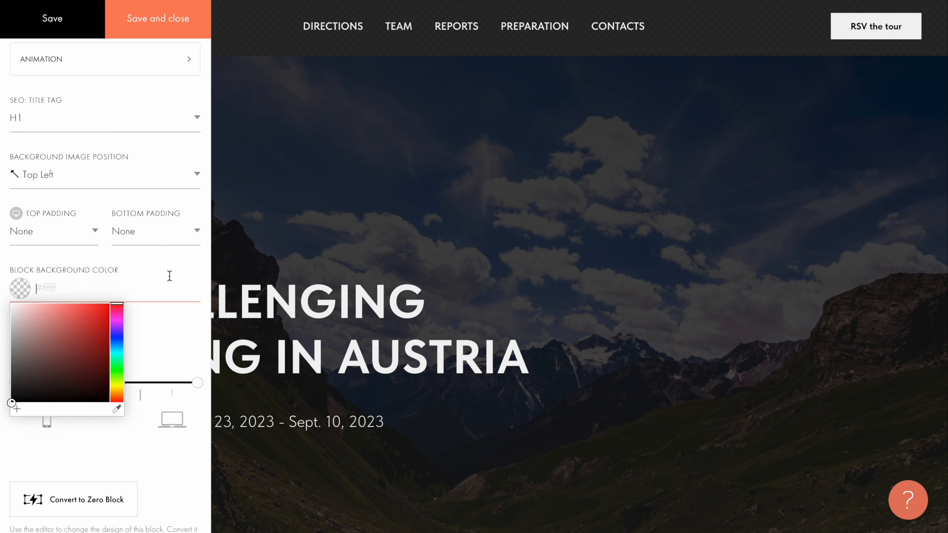
left_click(146, 35)
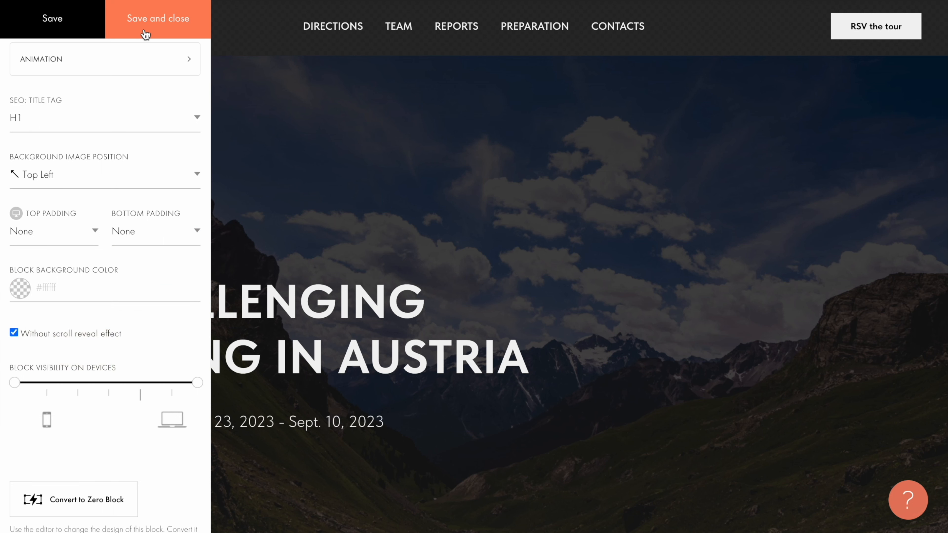
left_click(145, 34)
- Publish the hiking page and open its public link
left_click(770, 21)
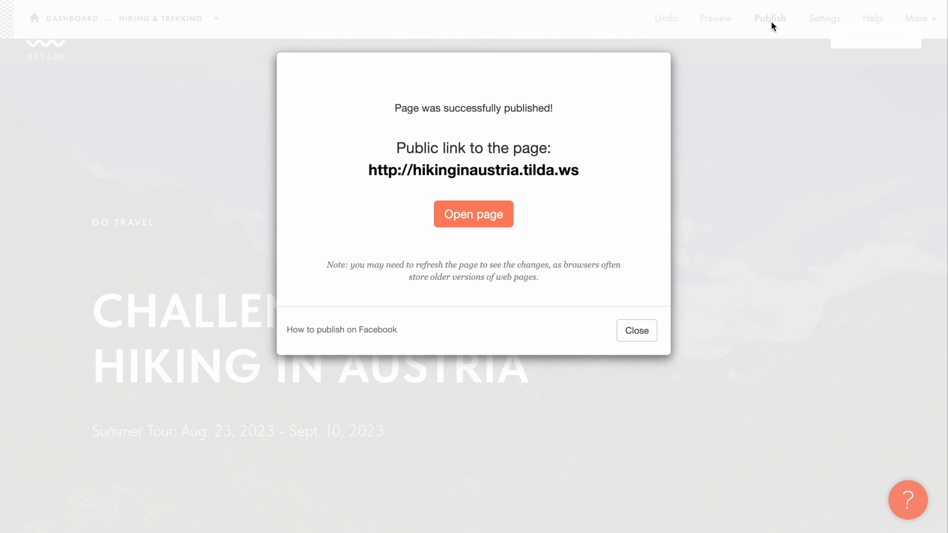
left_click(486, 177)
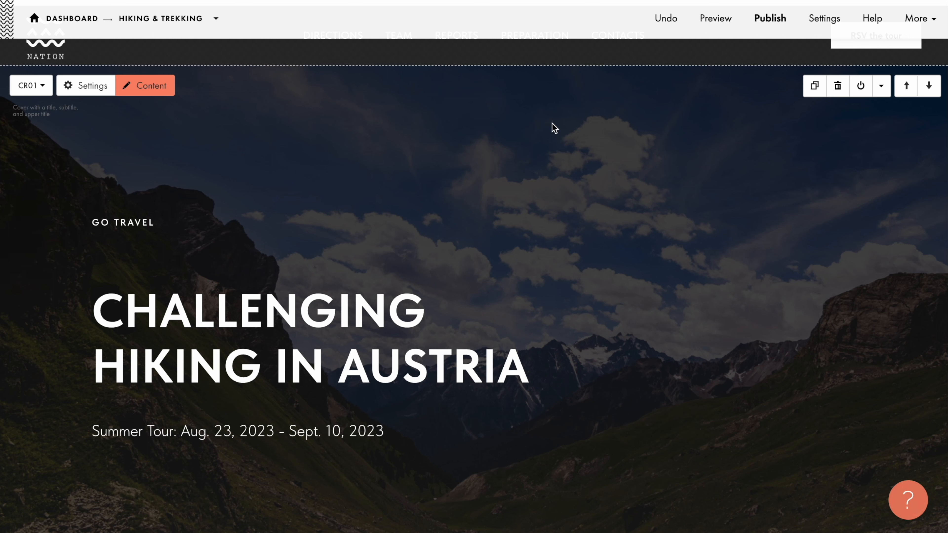
- Delete the background image from the hiking cover's content and save the change
left_click(154, 84)
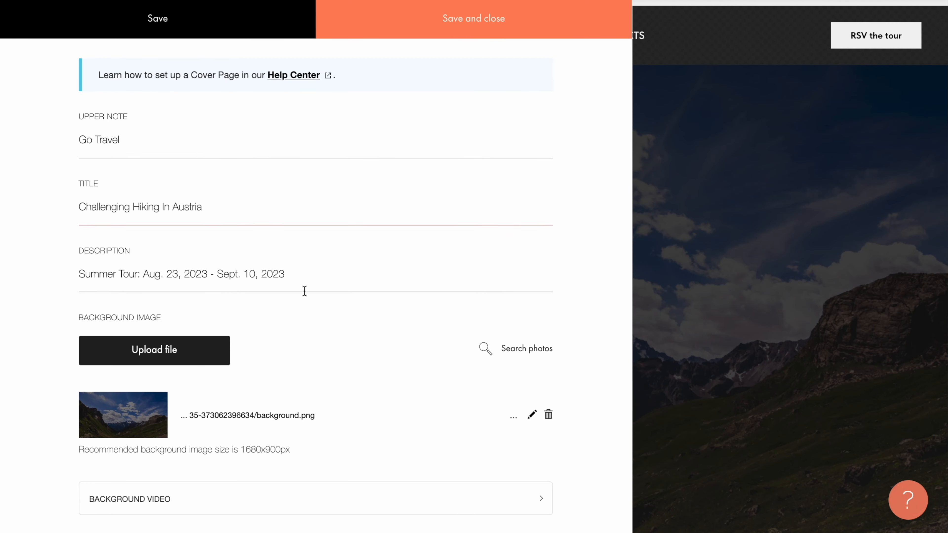
left_click(548, 415)
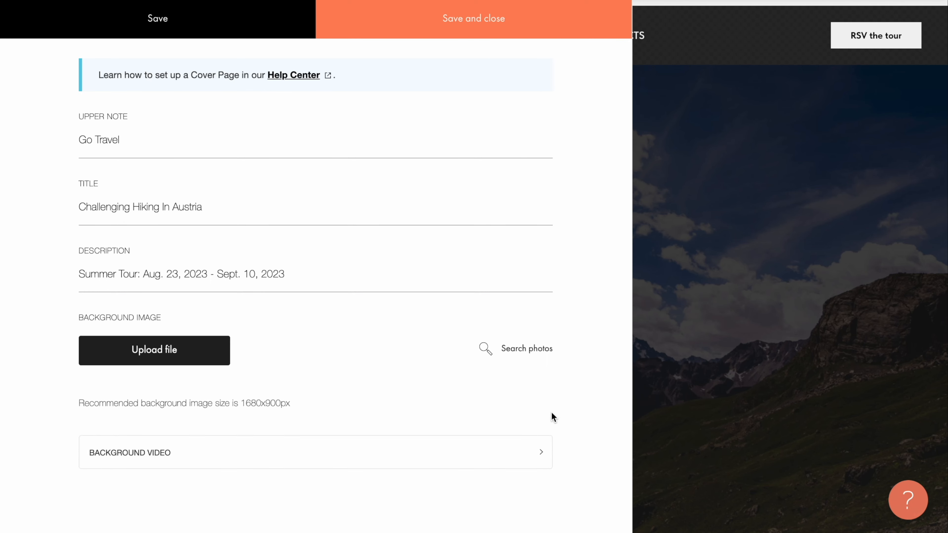
left_click(469, 33)
- Set both the start and end filter opacity of the hiking cover to 100%
left_click(91, 85)
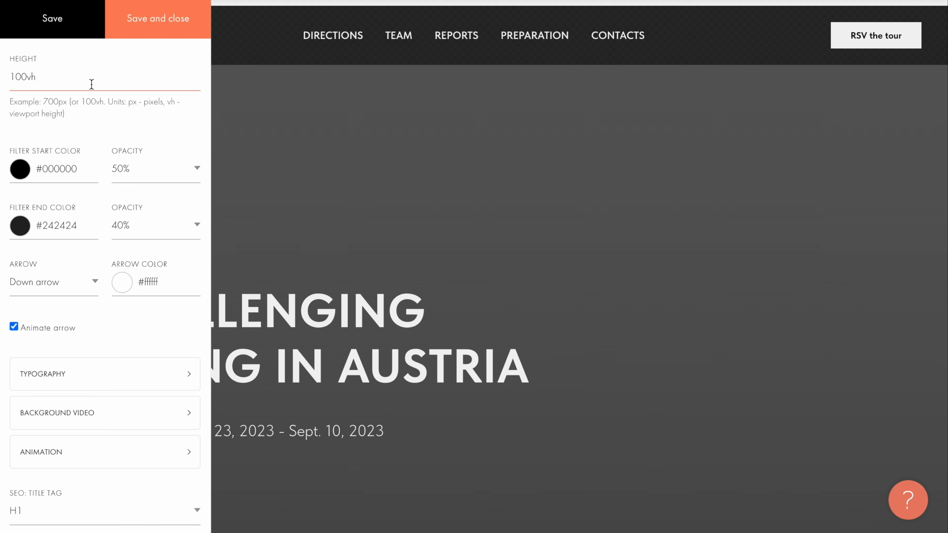
left_click(148, 170)
left_click(148, 85)
left_click(148, 225)
left_click(157, 130)
- Set the hiking cover's filter start and end colors to #5258fa and save the settings
left_click(99, 164)
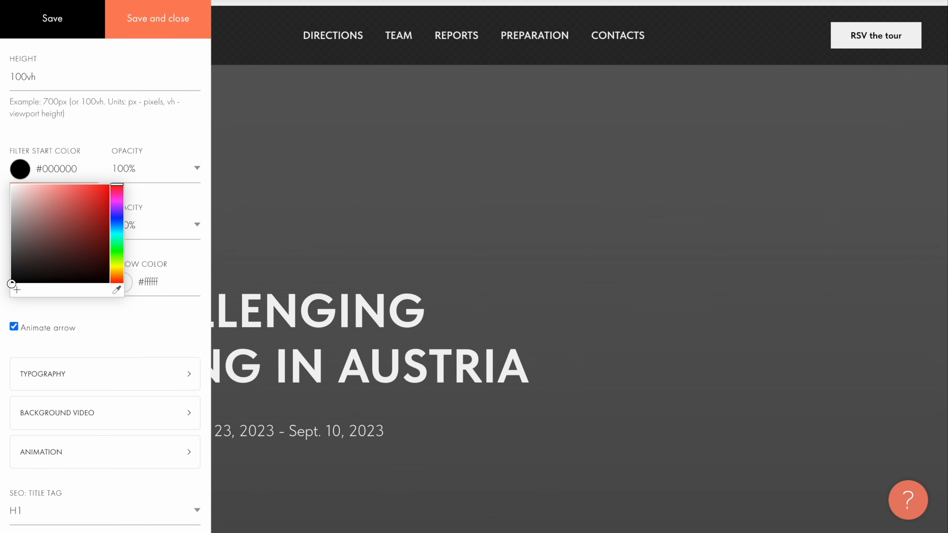
left_click(117, 220)
left_click(86, 188)
left_click(78, 186)
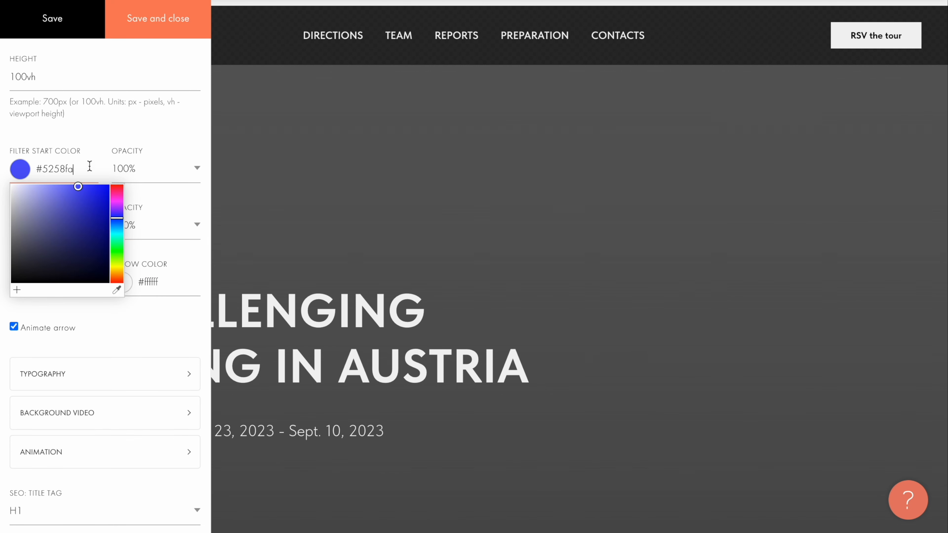
left_click(80, 225)
key("ctrl+a")
type("#5258fa")
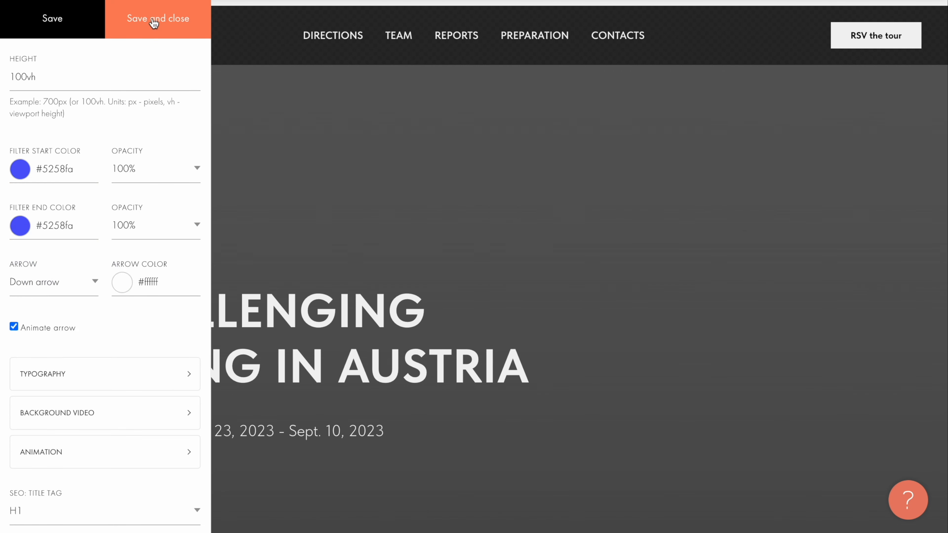
left_click(152, 20)
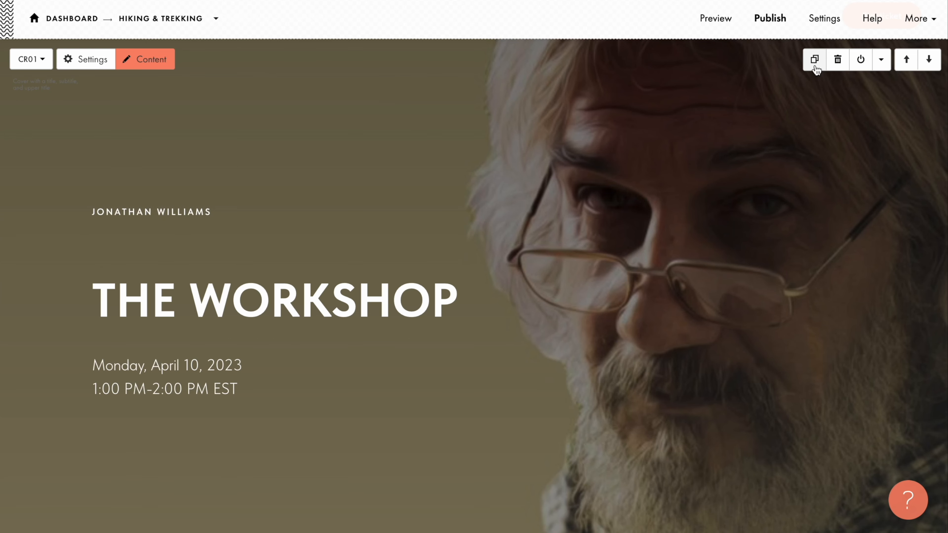
- Duplicate the workshop cover block and restrict the upper copy's device visibility to screens wider than 980px, saving the settings
left_click(814, 60)
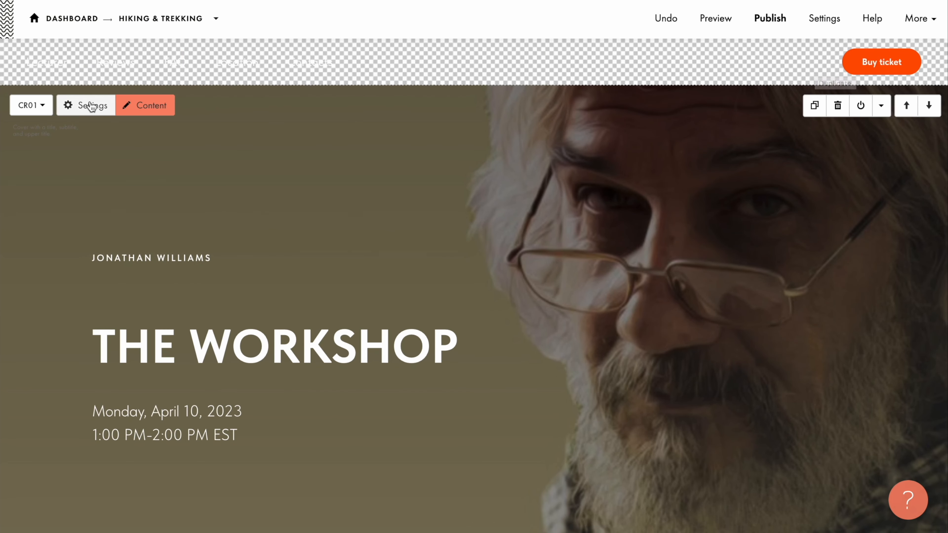
left_click(91, 106)
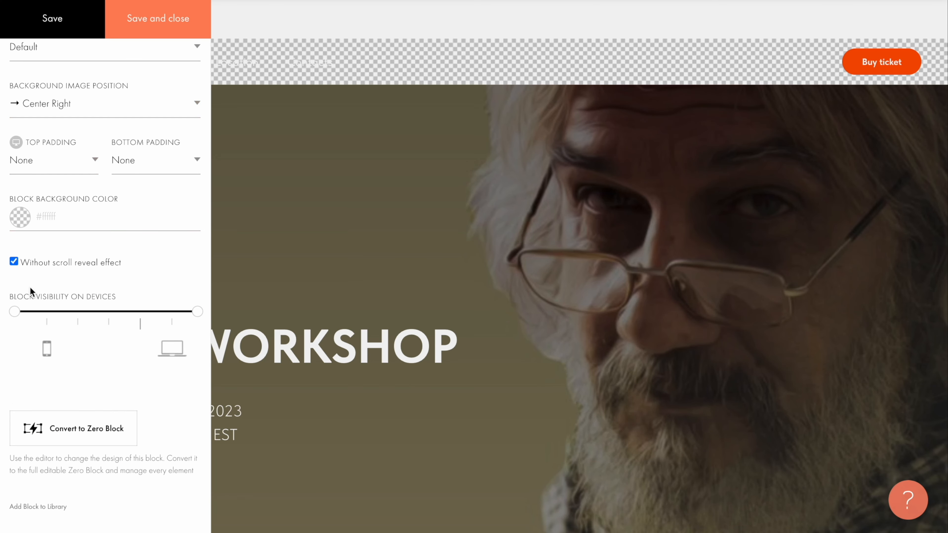
mouse_move(16, 313)
left_click_drag(15, 314, 137, 313)
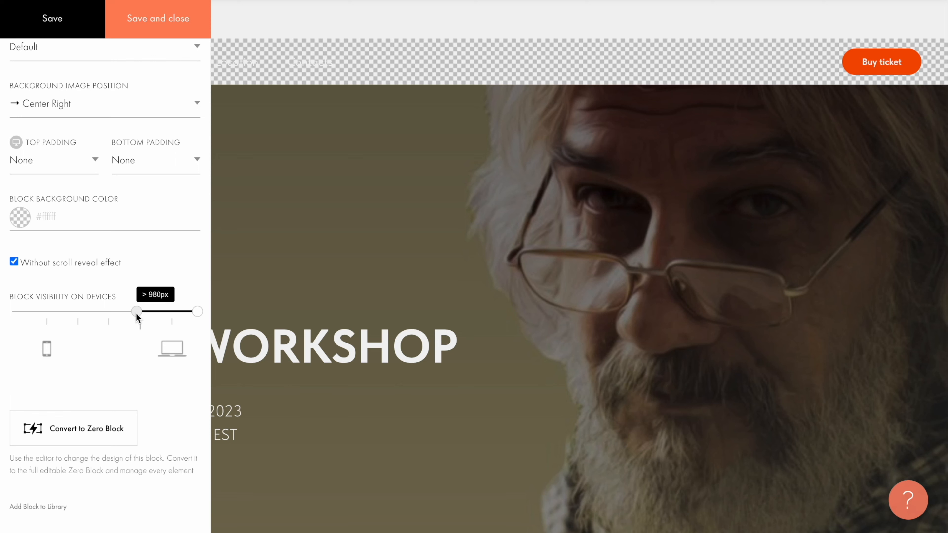
left_click(161, 32)
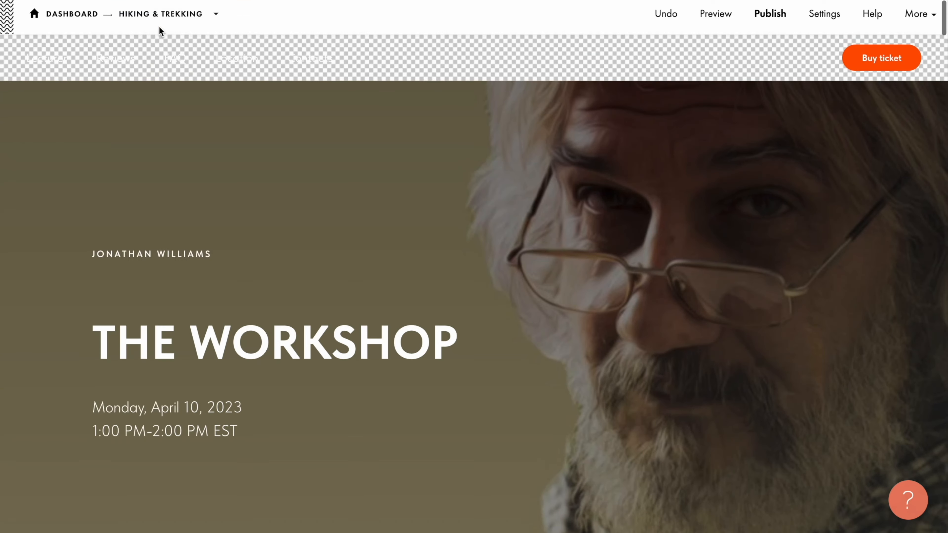
- Restrict the lower workshop cover's device visibility to screens of 980px or narrower and save the settings
scroll(238, 109, "down", 10)
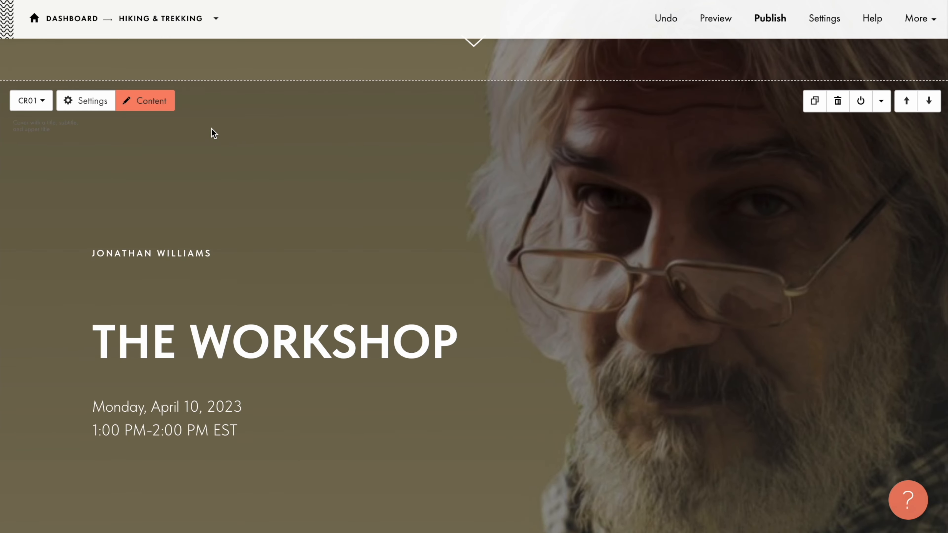
left_click(89, 100)
left_click_drag(196, 262, 141, 262)
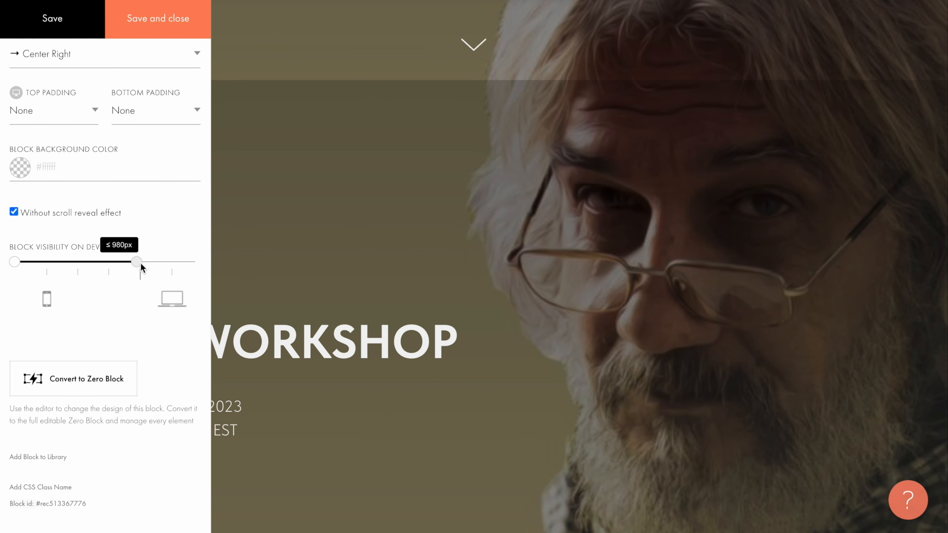
left_click(158, 21)
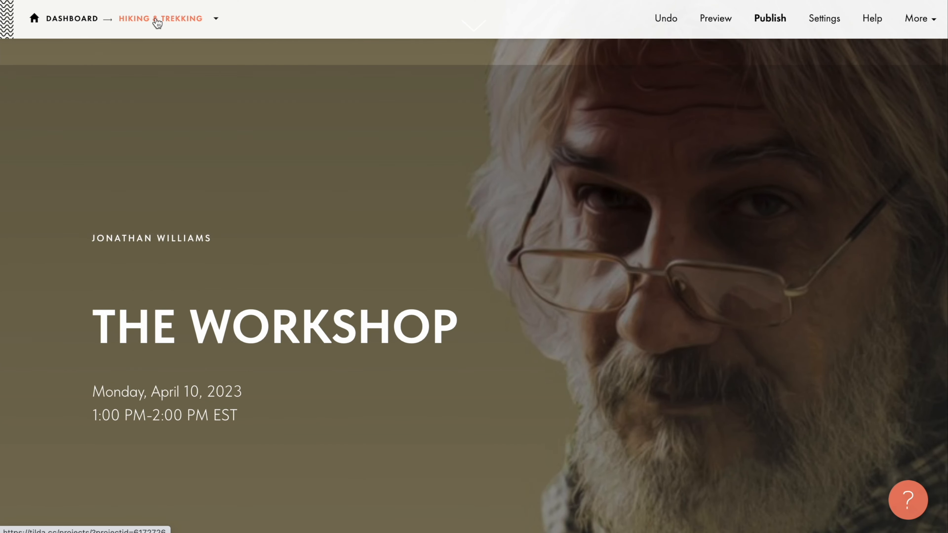
- Replace the lower workshop cover's background image with an uploaded photo of a meditating person and save the content
left_click(149, 90)
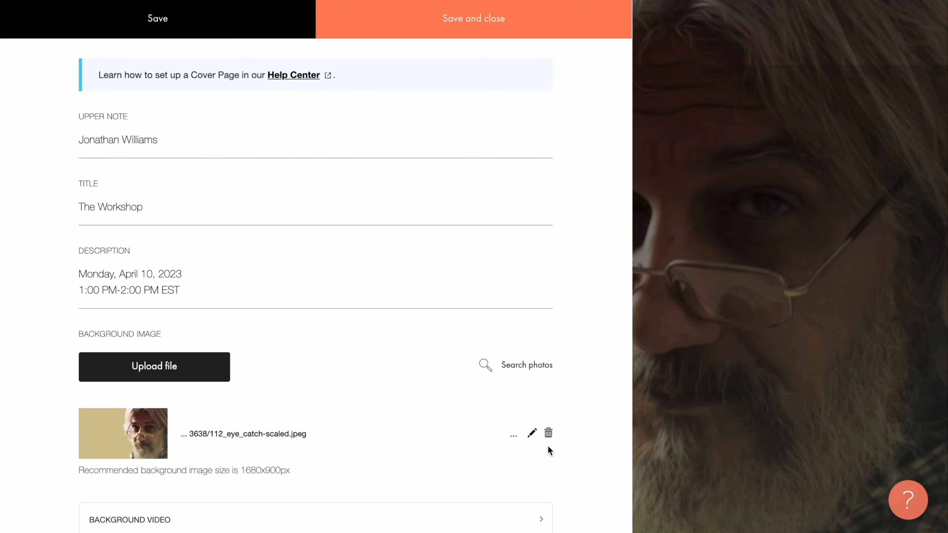
left_click(549, 433)
left_click(166, 365)
left_click(469, 271)
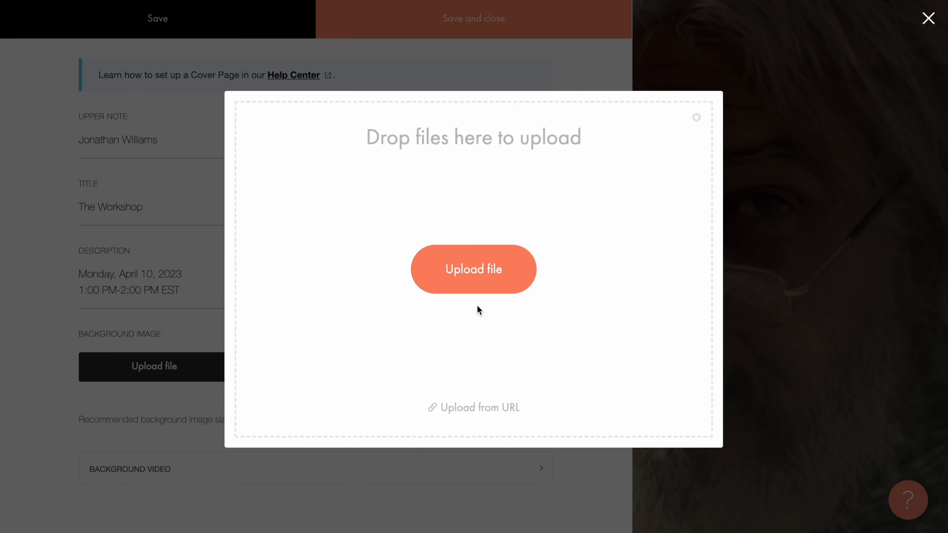
left_click(429, 177)
left_click(672, 370)
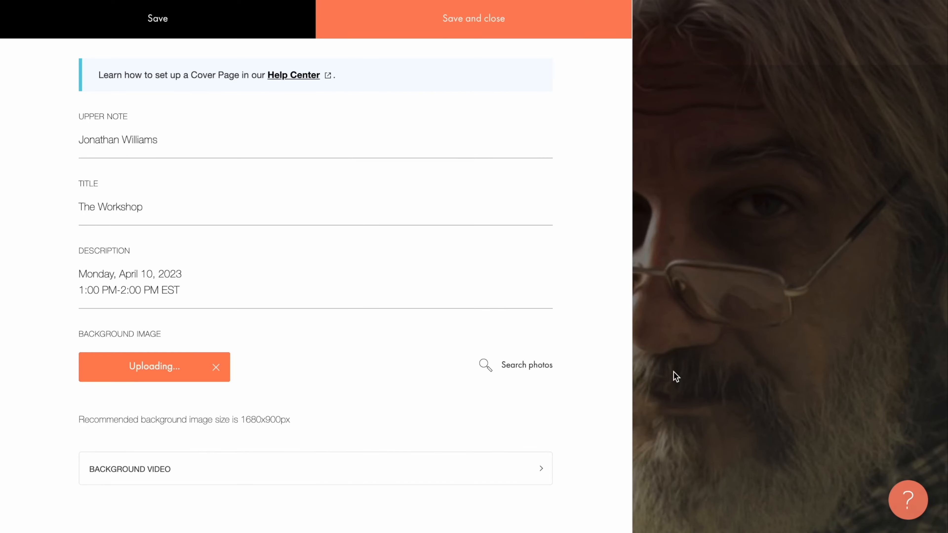
left_click(483, 29)
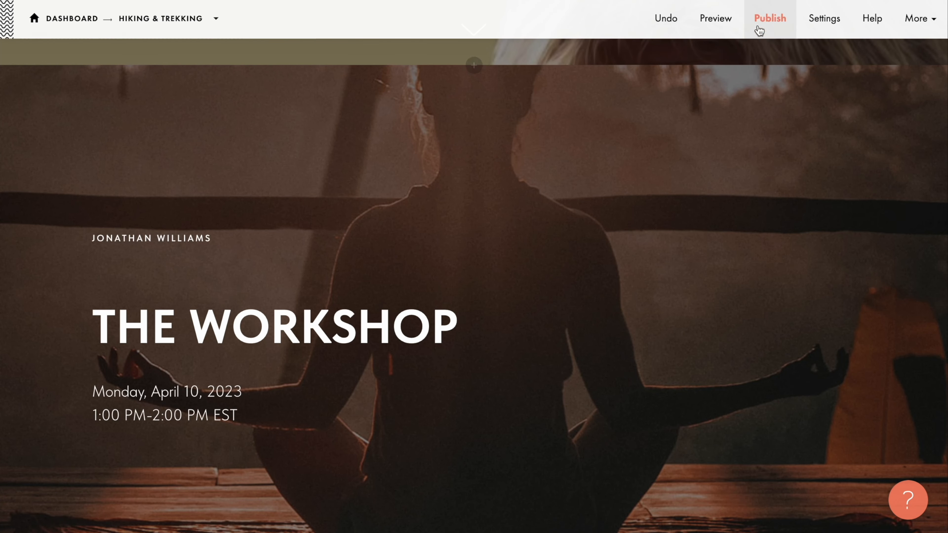
- Publish the page and preview the published version with the iPhone SE device dimensions
left_click(758, 30)
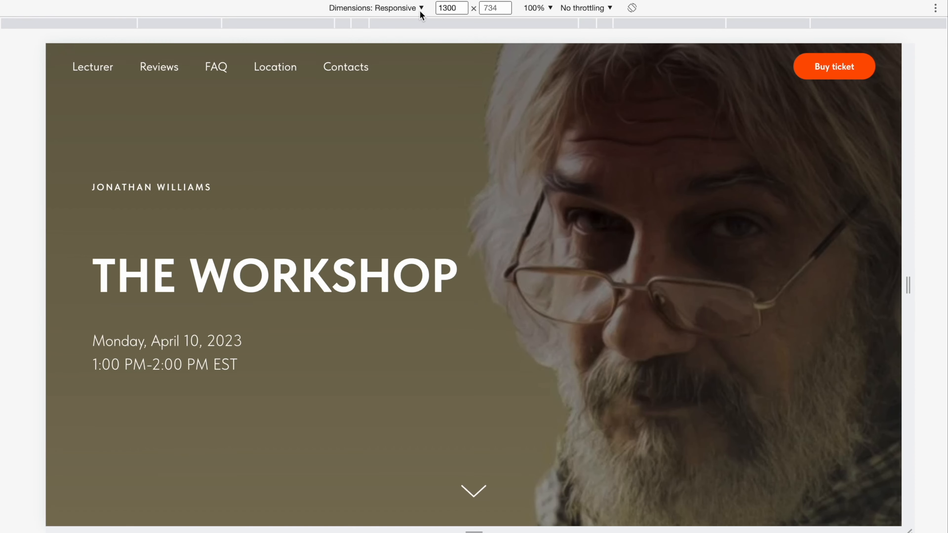
left_click(410, 7)
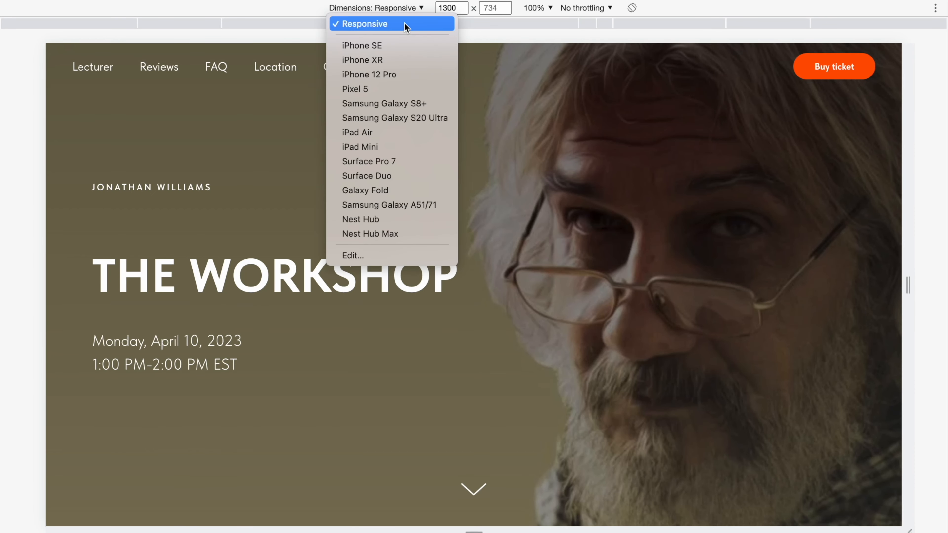
left_click(388, 46)
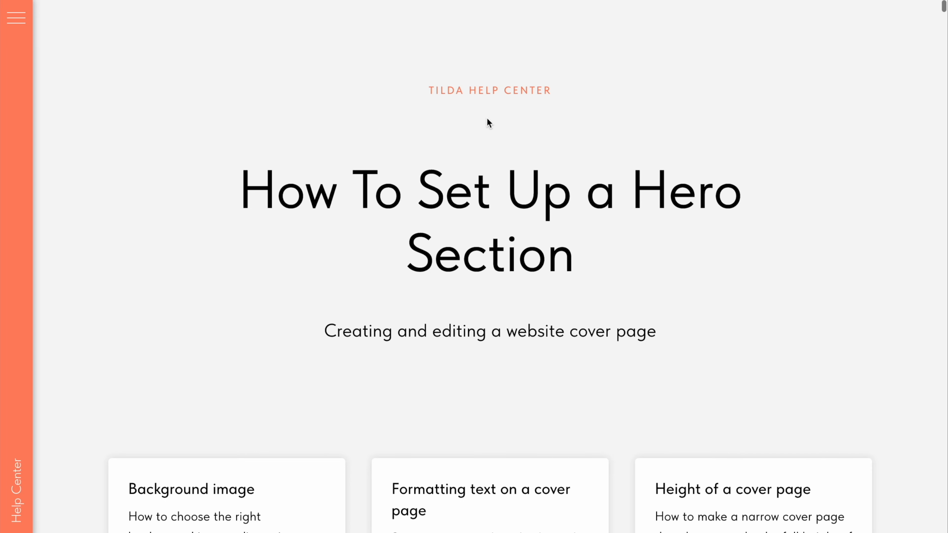
- Look through the Tilda Help Center article on setting up a hero section, from the topic cards to Viewable Area
scroll(487, 117, "down", 3)
scroll(487, 120, "down", 5)
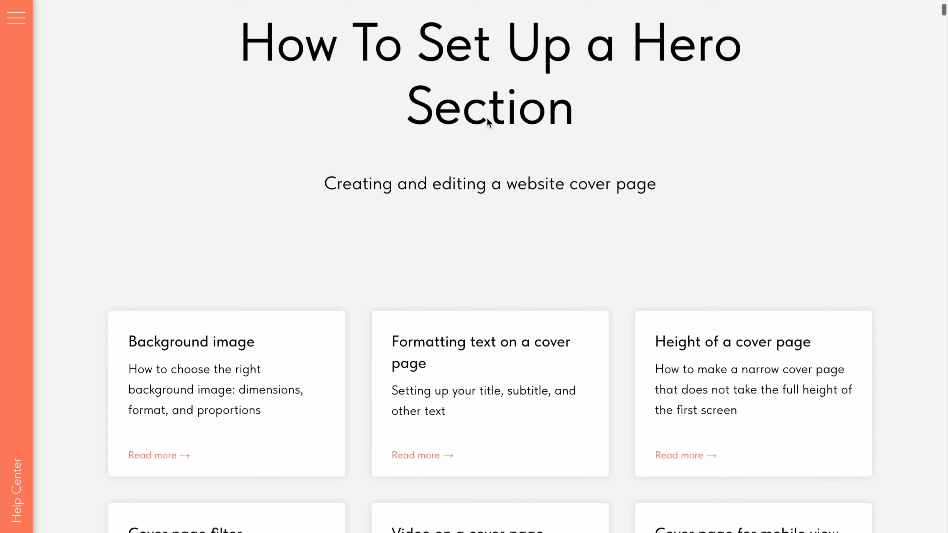
scroll(487, 122, "down", 7)
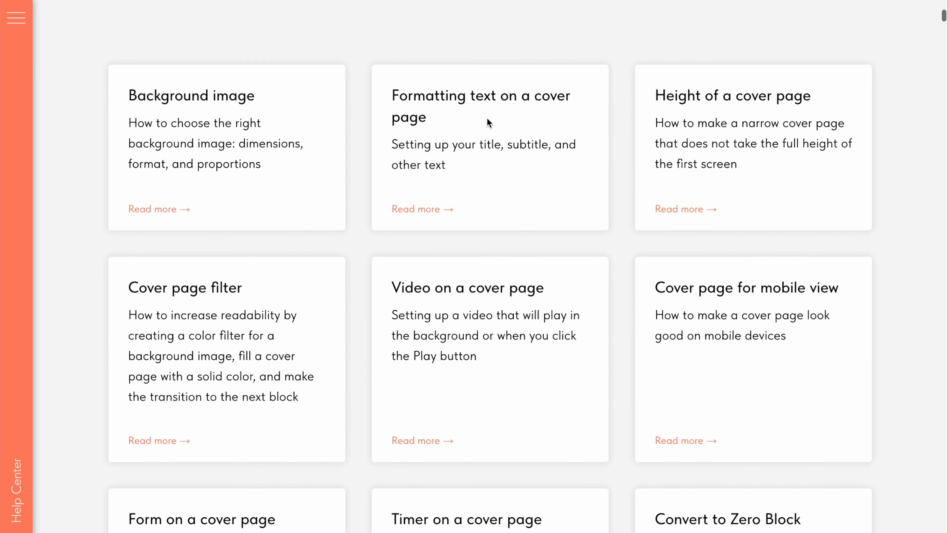
scroll(487, 122, "down", 6)
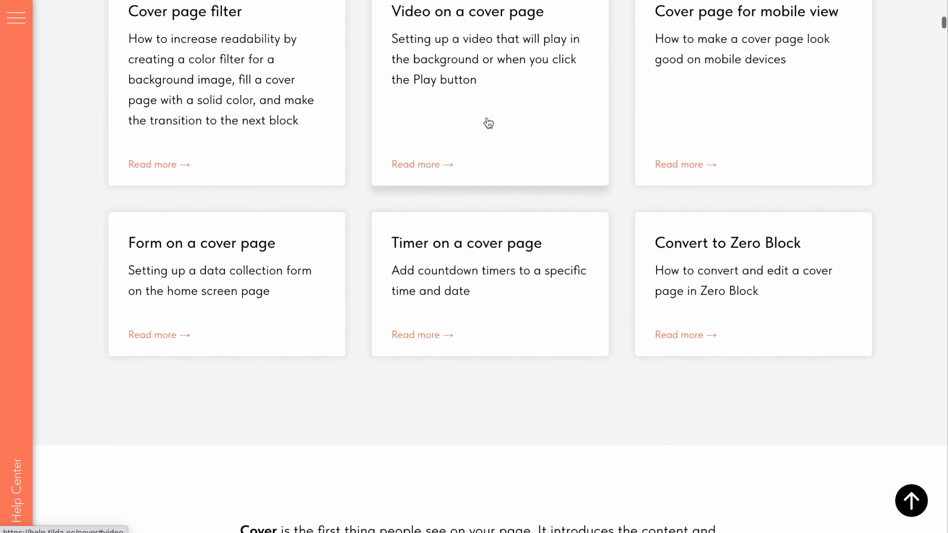
scroll(487, 123, "down", 8)
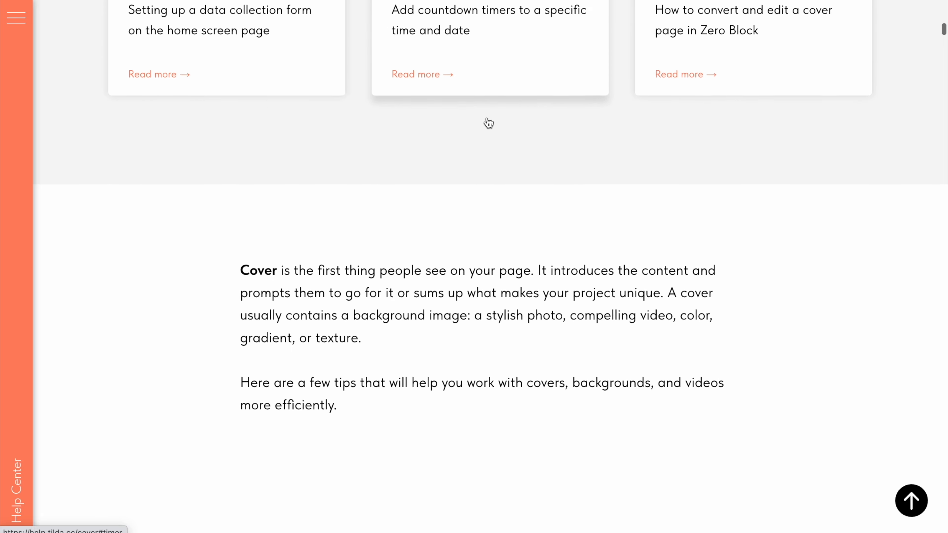
scroll(487, 121, "down", 4)
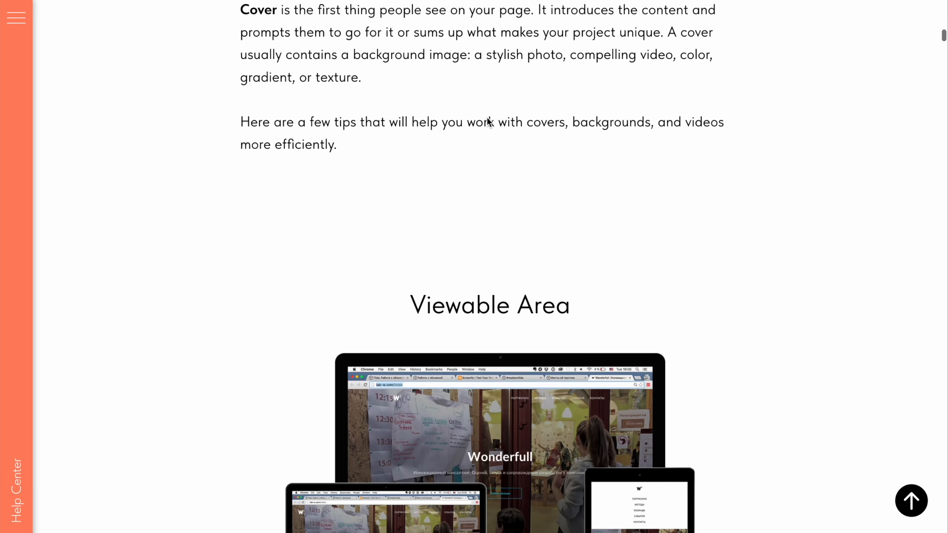